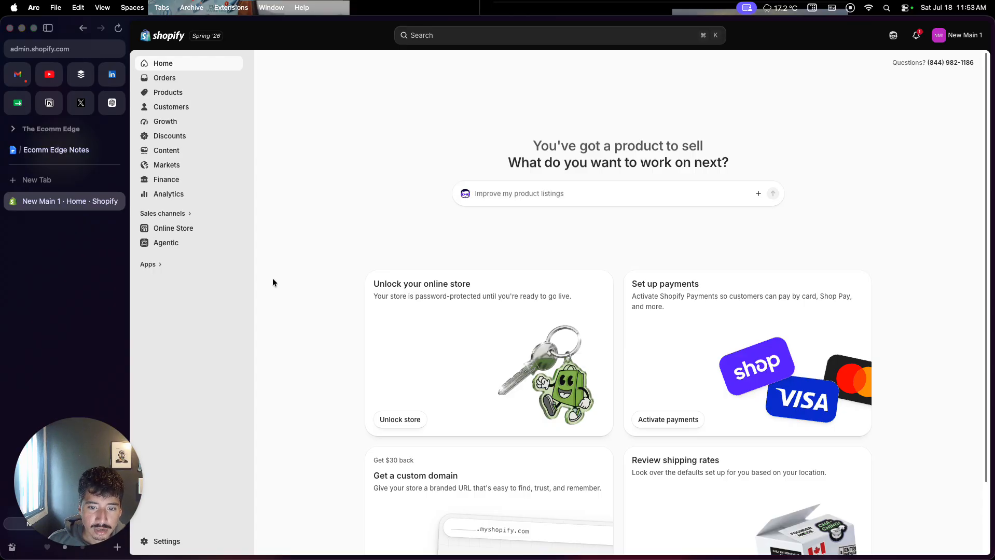
- Open the active Dwell theme for editing and bring up the Header section's settings
left_click(193, 235)
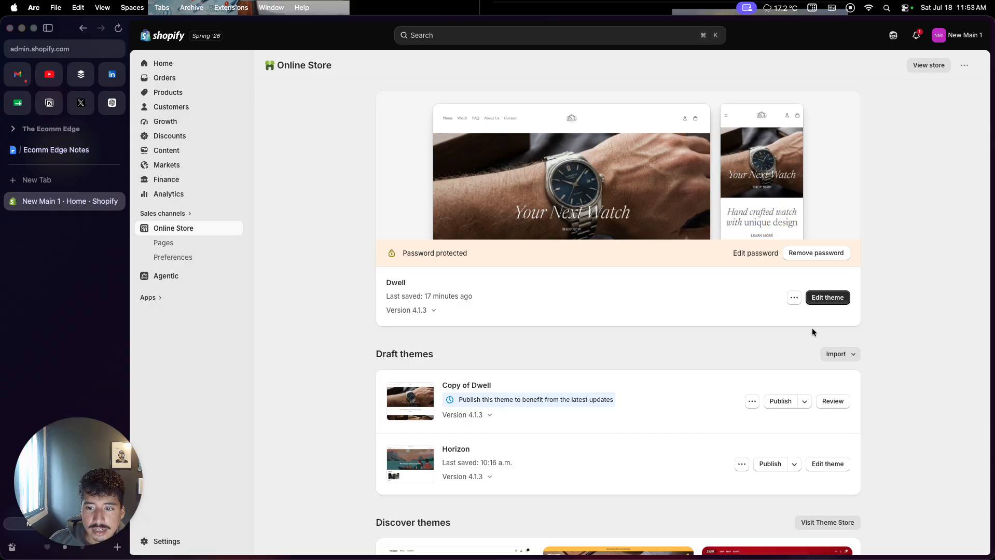
left_click(825, 301)
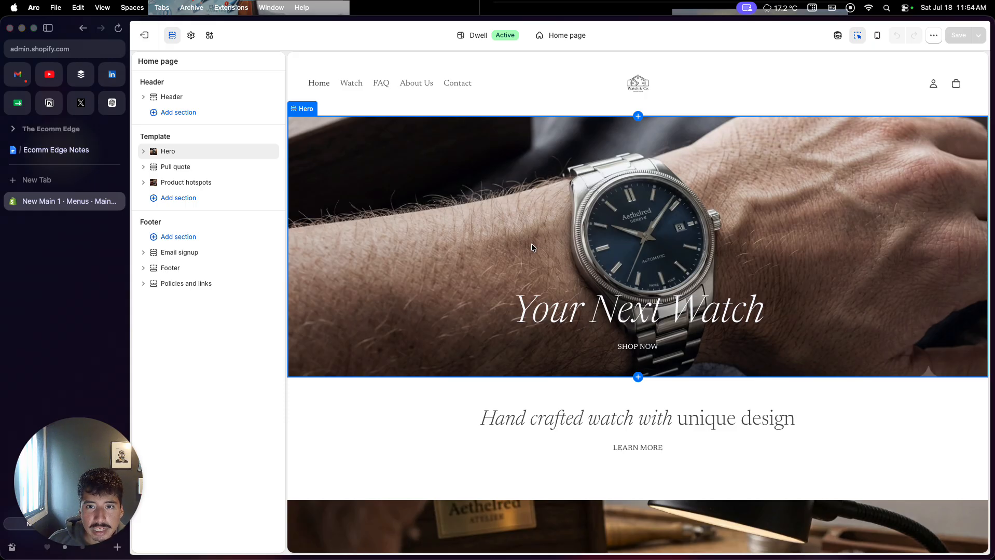
left_click(556, 94)
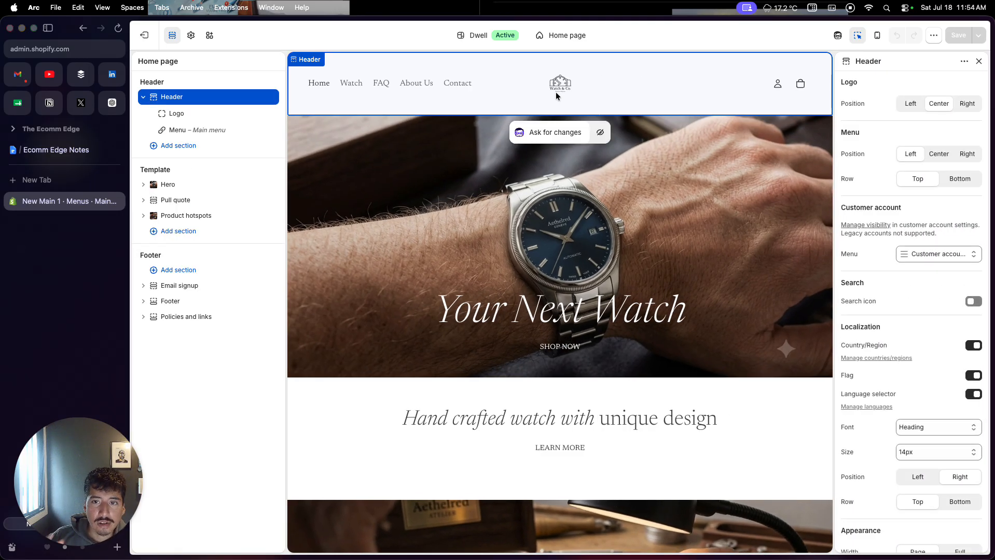
- Set the header's logo position to Left and its menu position to Center
scroll(887, 175, "down", 1)
scroll(887, 175, "down", 3)
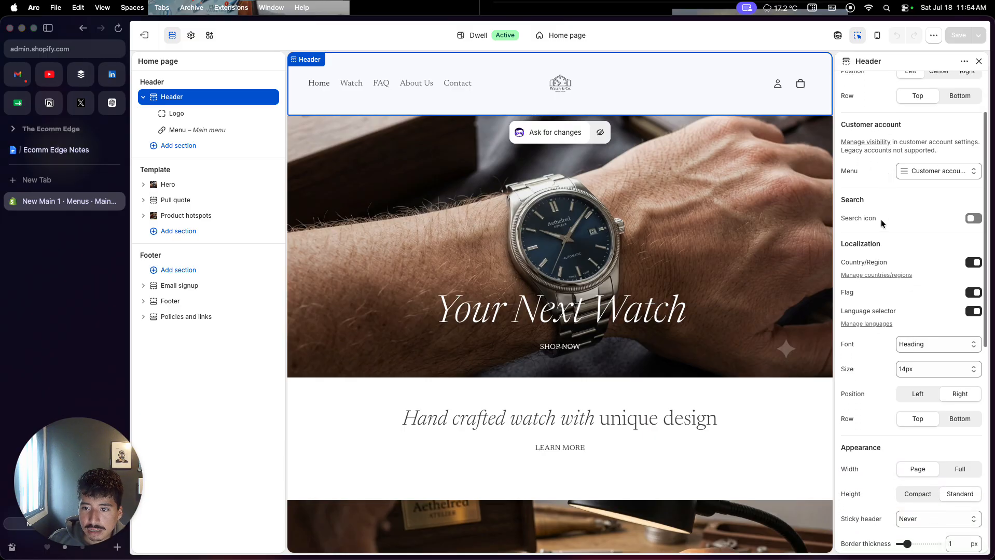
scroll(882, 221, "up", 2)
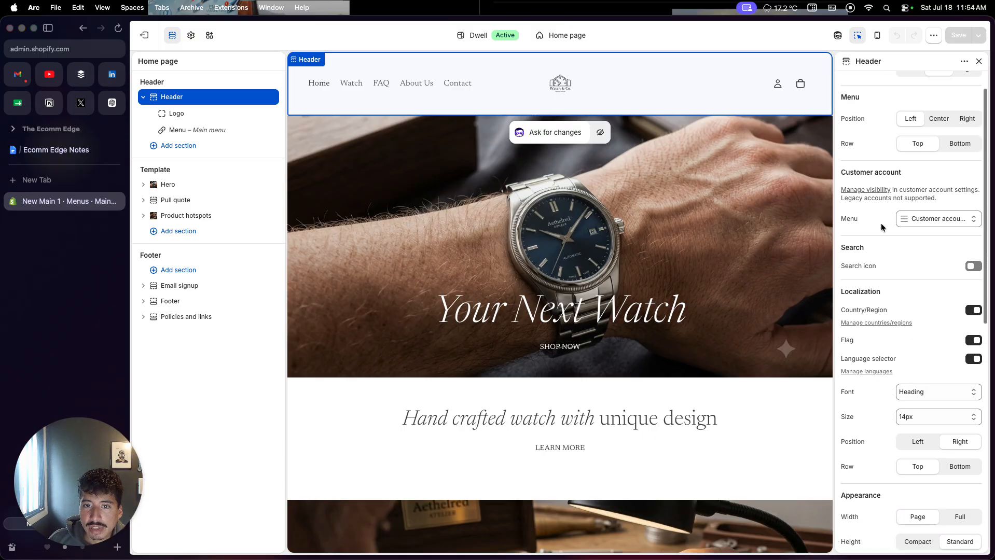
scroll(881, 227, "up", 1)
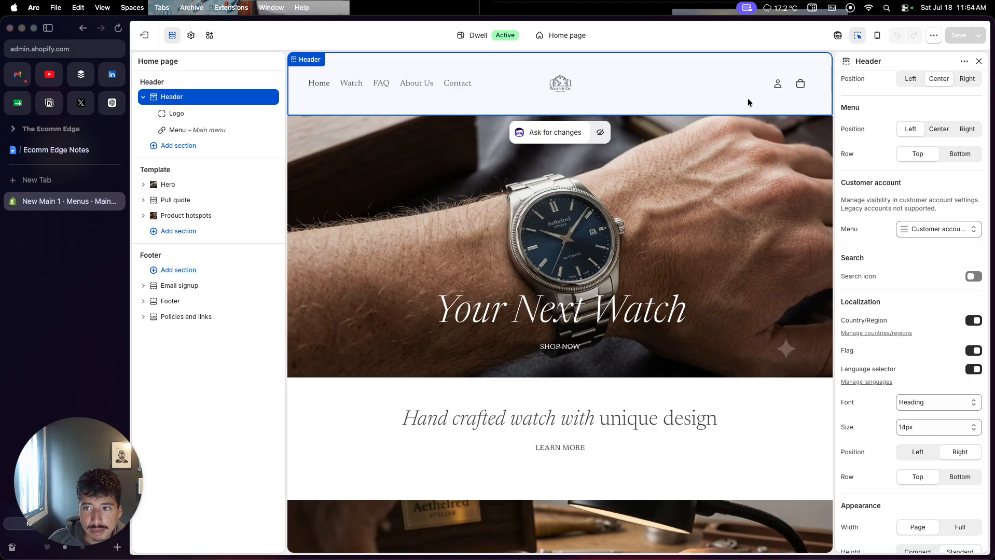
scroll(914, 205, "up", 1)
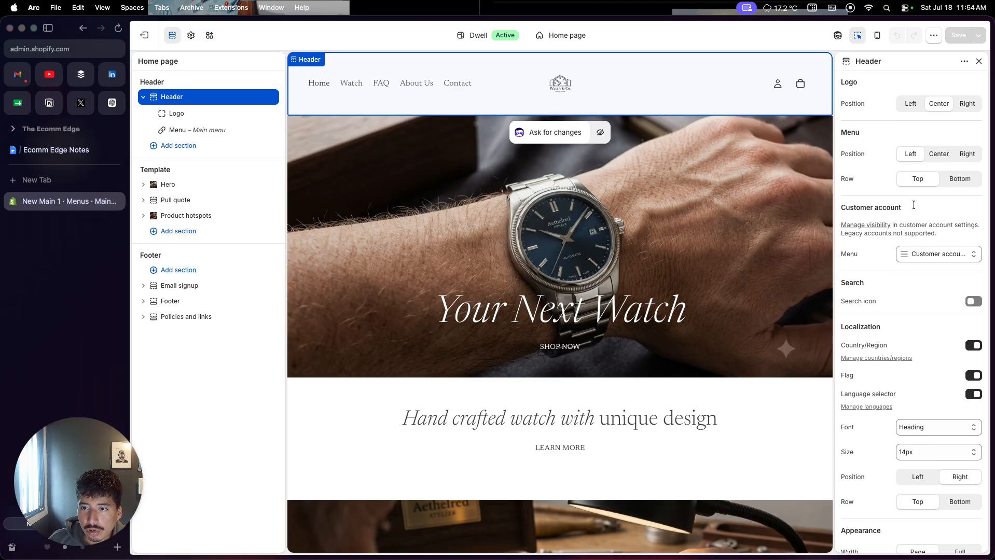
left_click(909, 104)
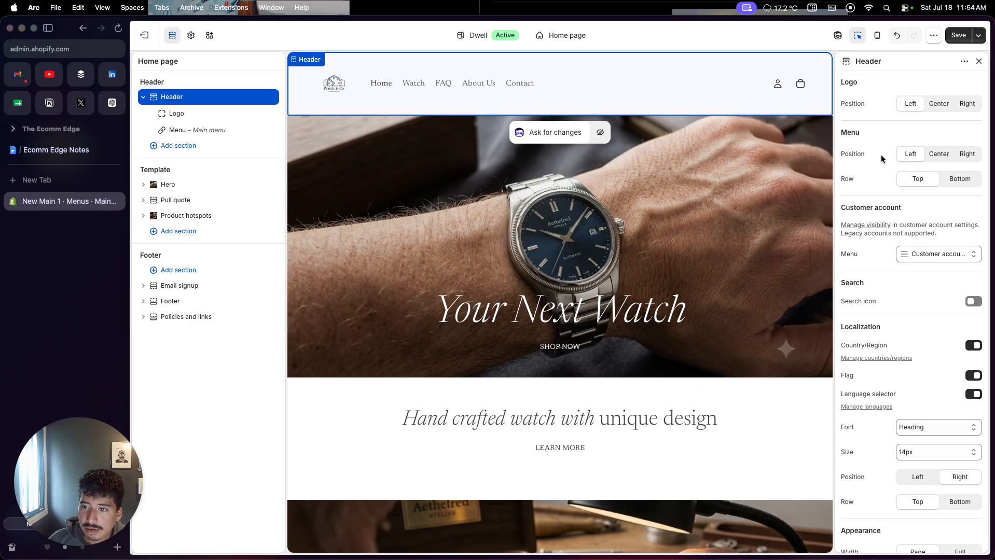
left_click(946, 162)
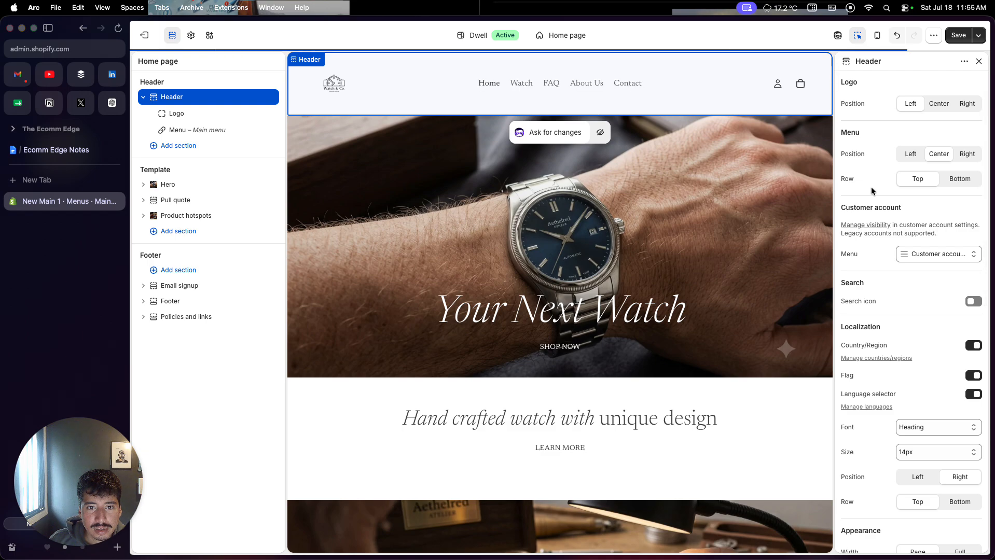
- Try the header's search icon in the Right position and turn the icon off again
scroll(872, 191, "down", 2)
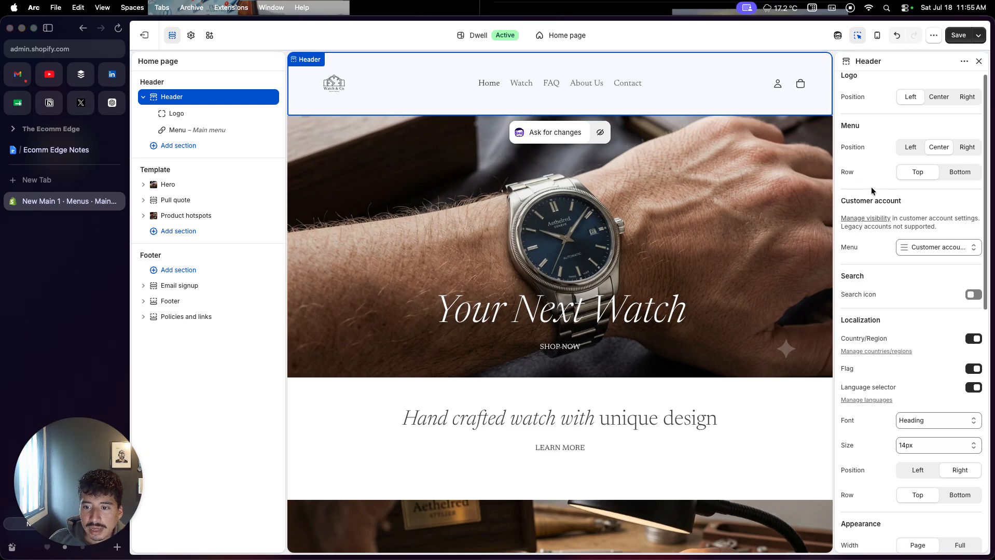
left_click(972, 247)
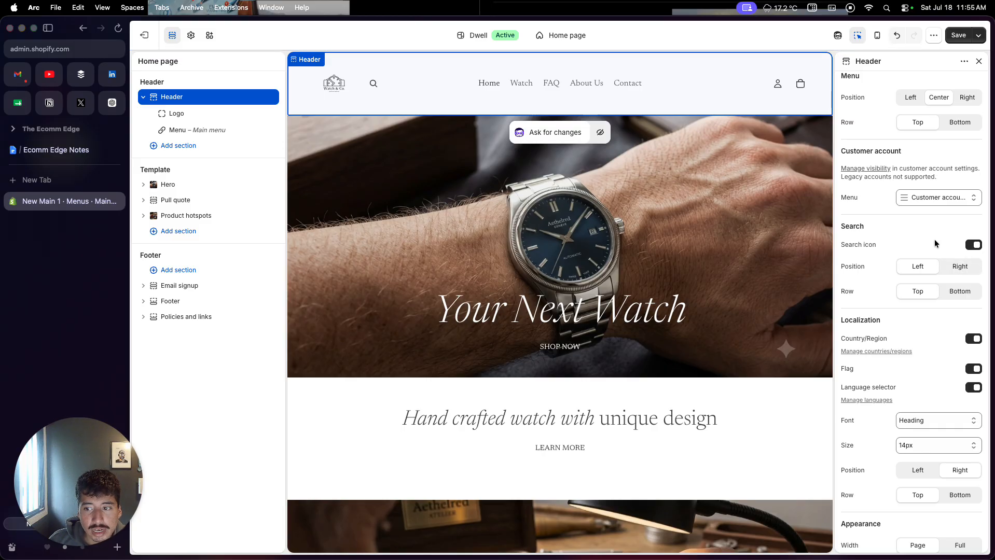
left_click(955, 270)
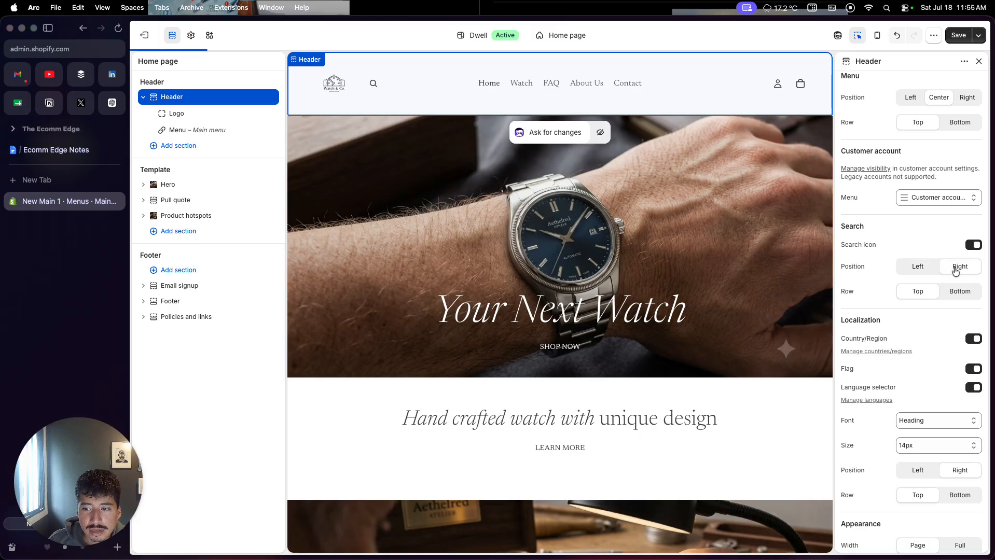
left_click(974, 247)
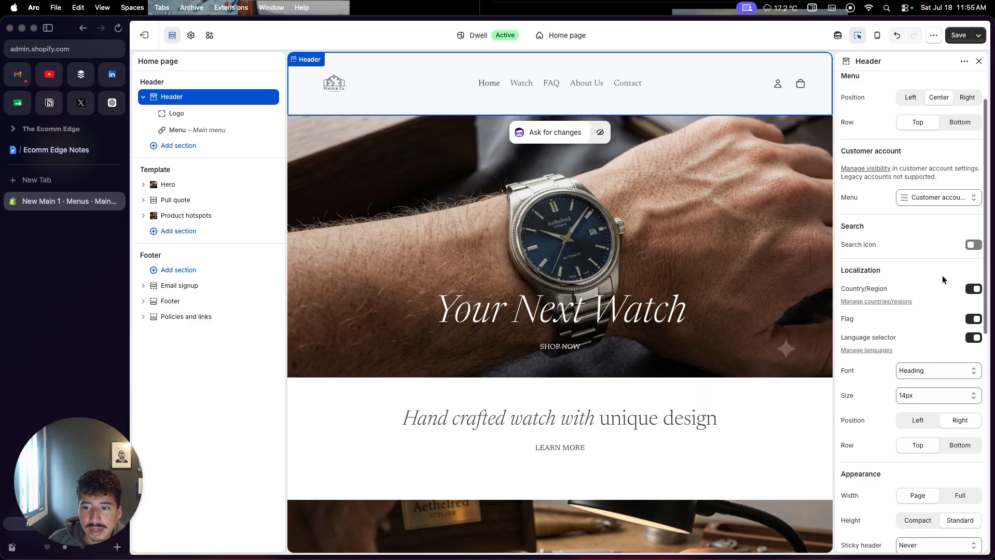
- Review the header's localization, appearance and utilities settings
scroll(936, 283, "down", 1)
scroll(935, 283, "down", 1)
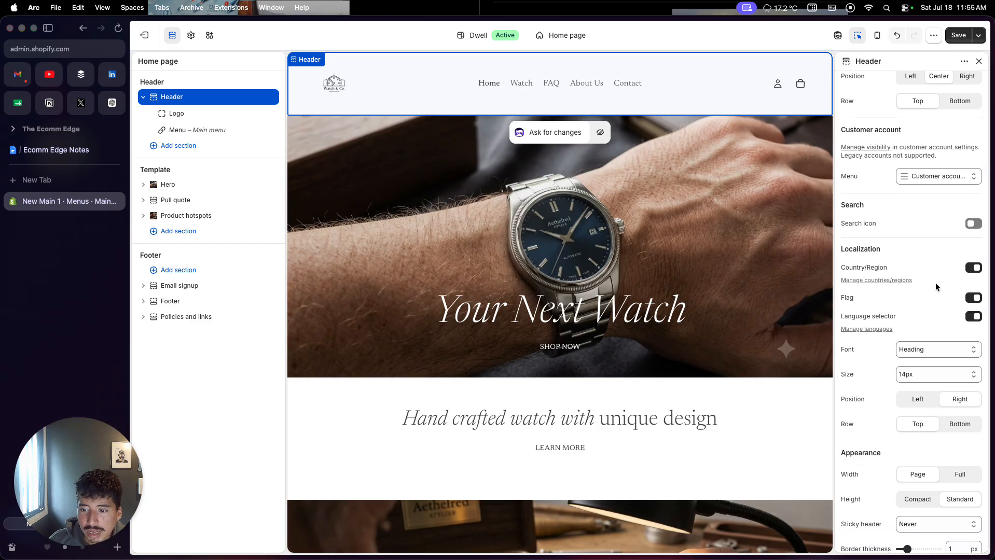
scroll(936, 283, "down", 5)
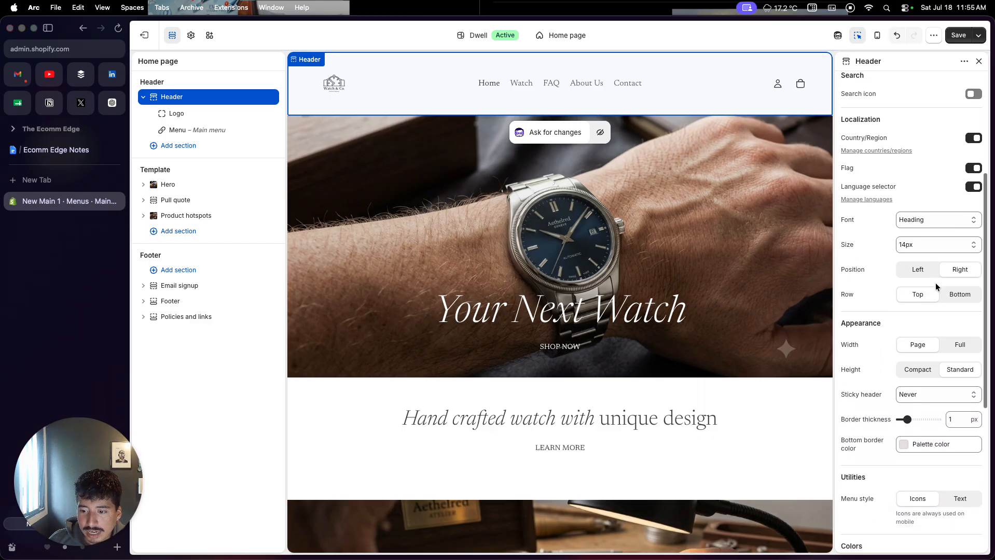
scroll(935, 283, "down", 2)
scroll(936, 283, "up", 5)
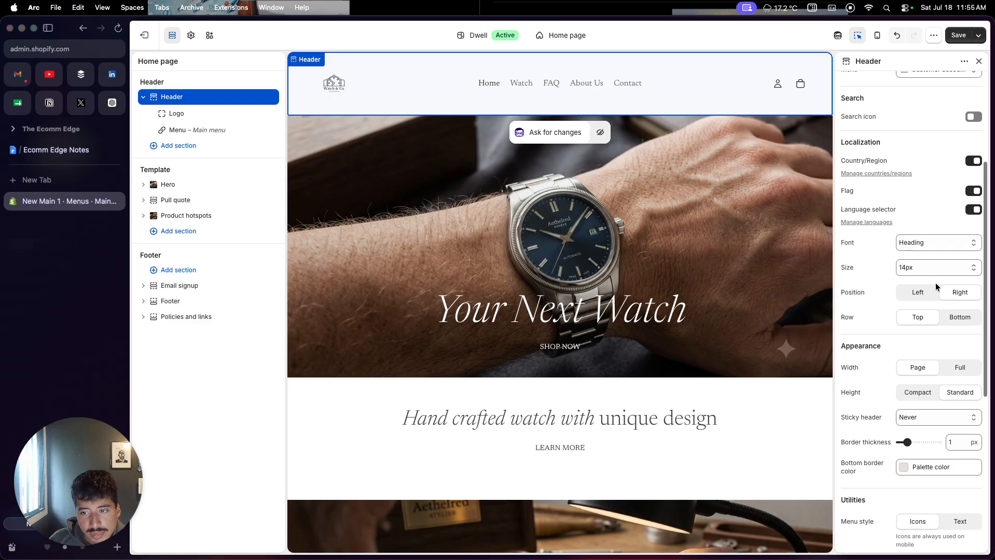
scroll(935, 282, "up", 5)
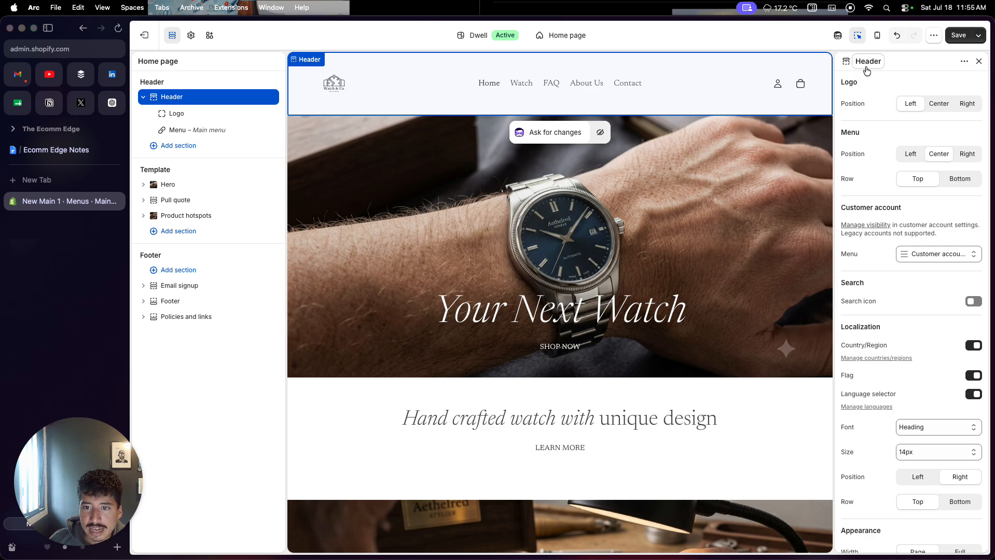
- Review the Hero section's media, section link, layout and appearance settings and look over the home page preview
left_click(773, 167)
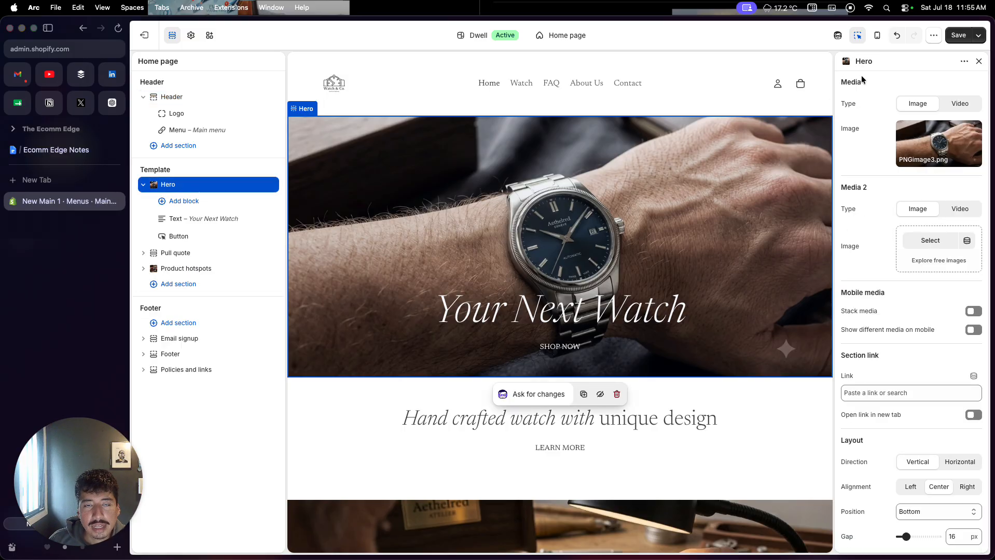
scroll(874, 163, "down", 1)
scroll(875, 163, "down", 5)
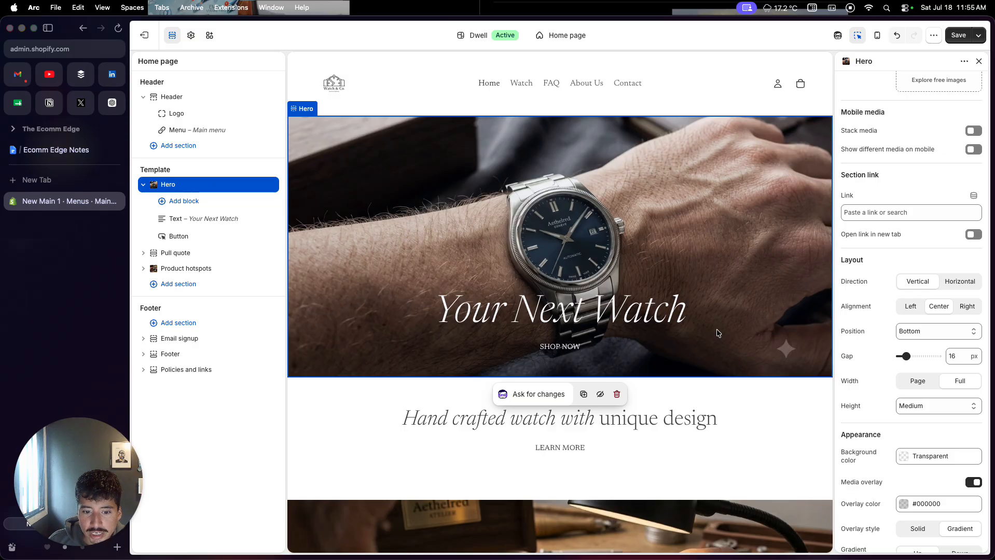
scroll(718, 333, "down", 5)
scroll(718, 332, "up", 1)
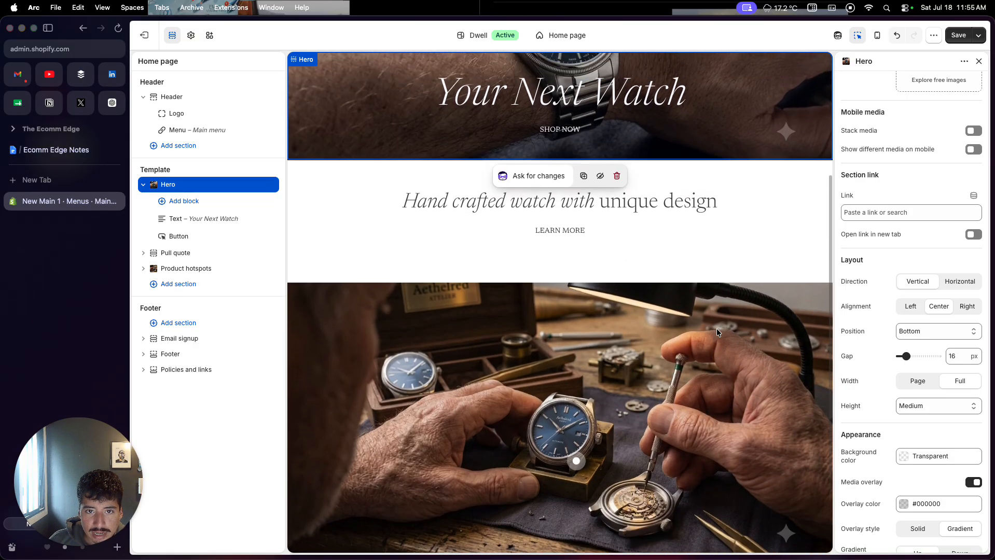
scroll(717, 330, "up", 3)
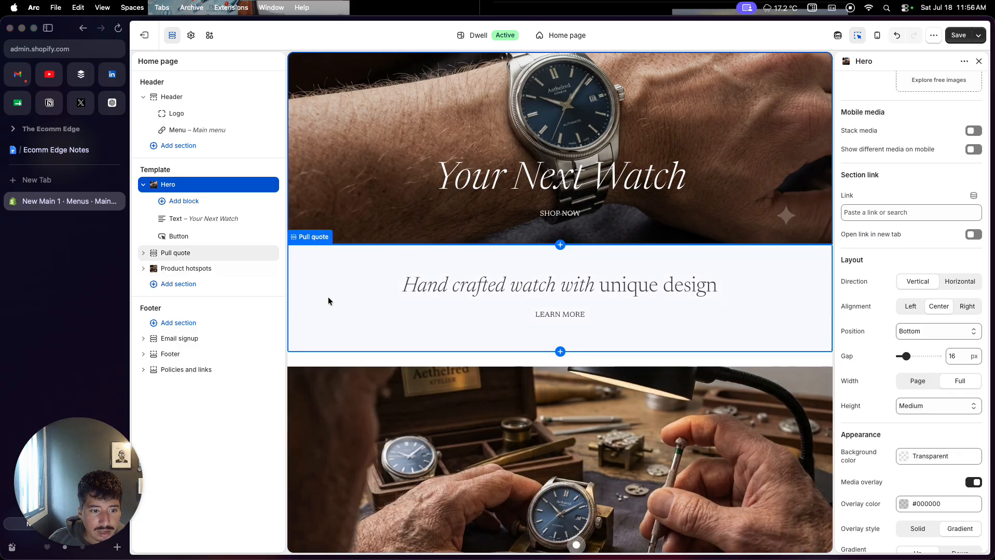
- Inspect the background color options of the Email signup and Footer sections
scroll(402, 336, "down", 6)
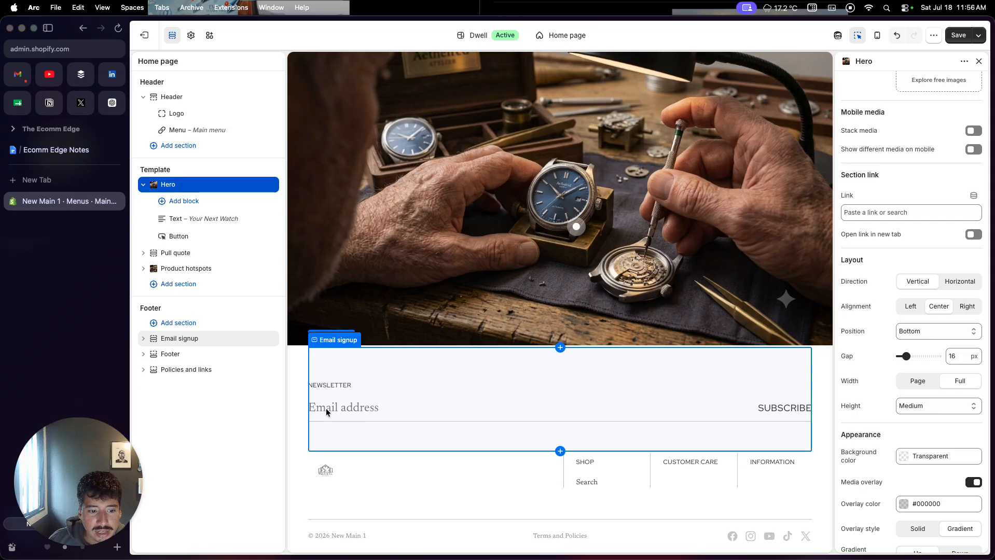
left_click(290, 396)
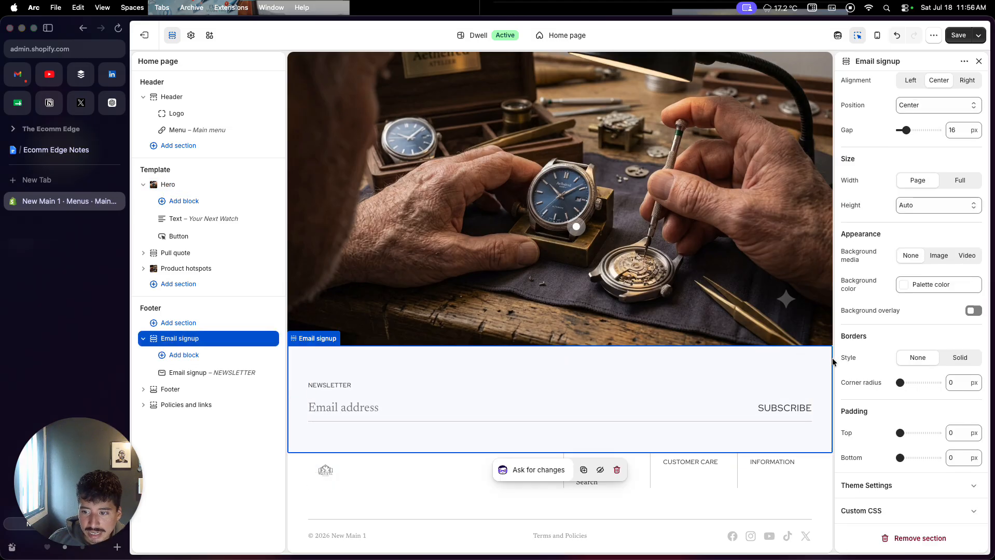
left_click(904, 285)
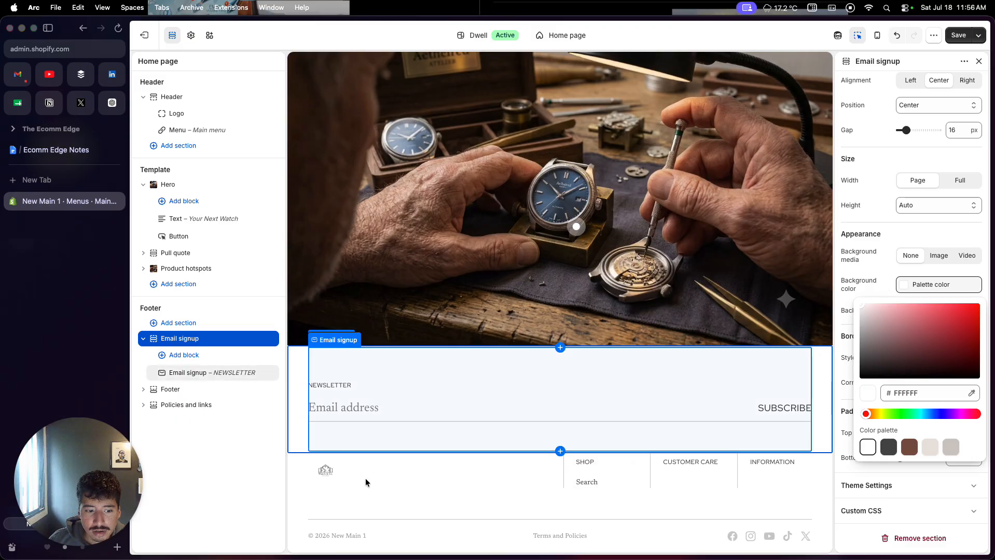
left_click(291, 492)
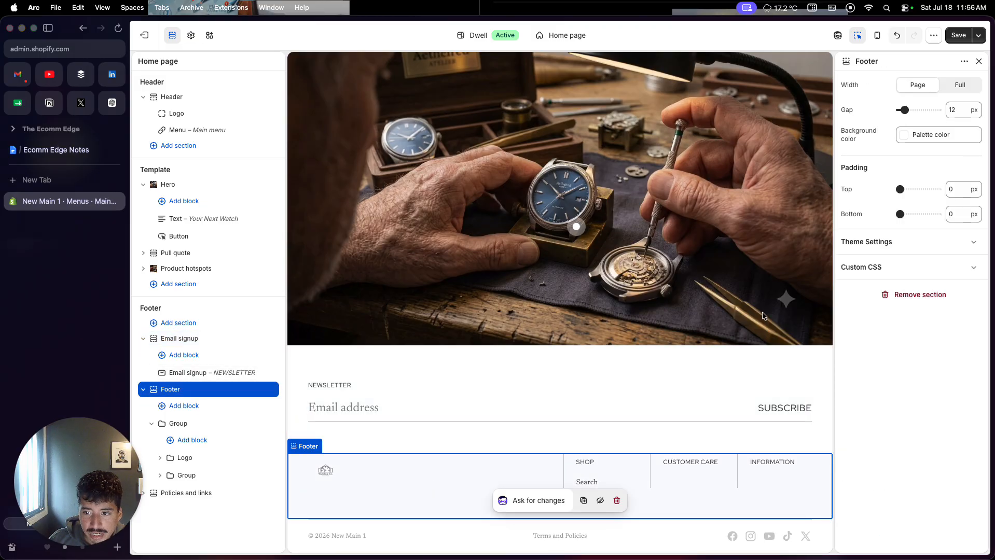
left_click(914, 135)
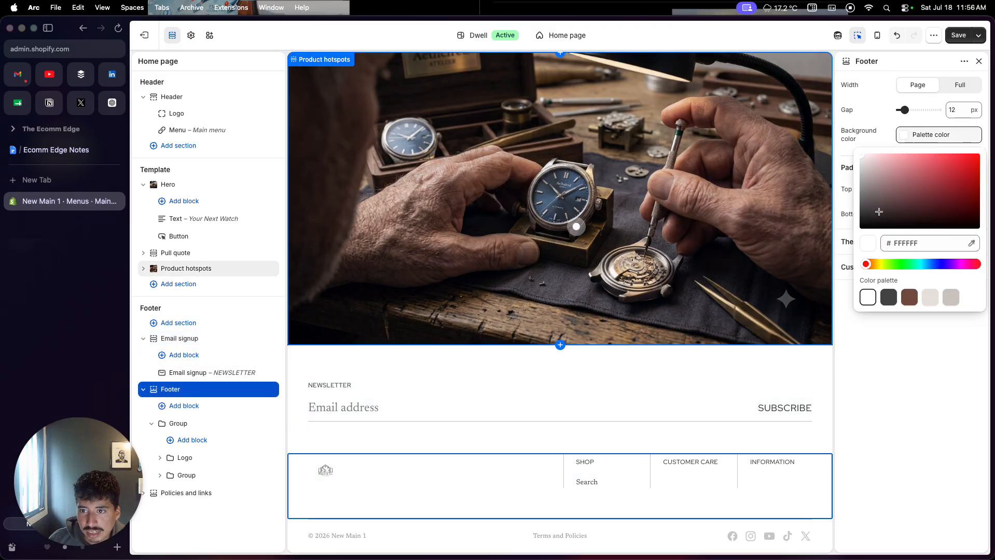
scroll(389, 483, "up", 3)
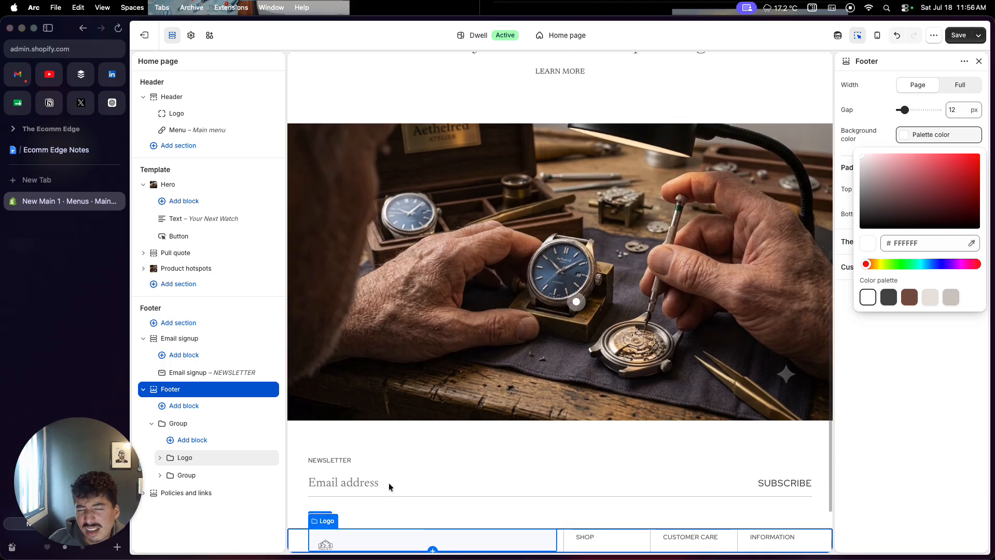
scroll(388, 483, "up", 1)
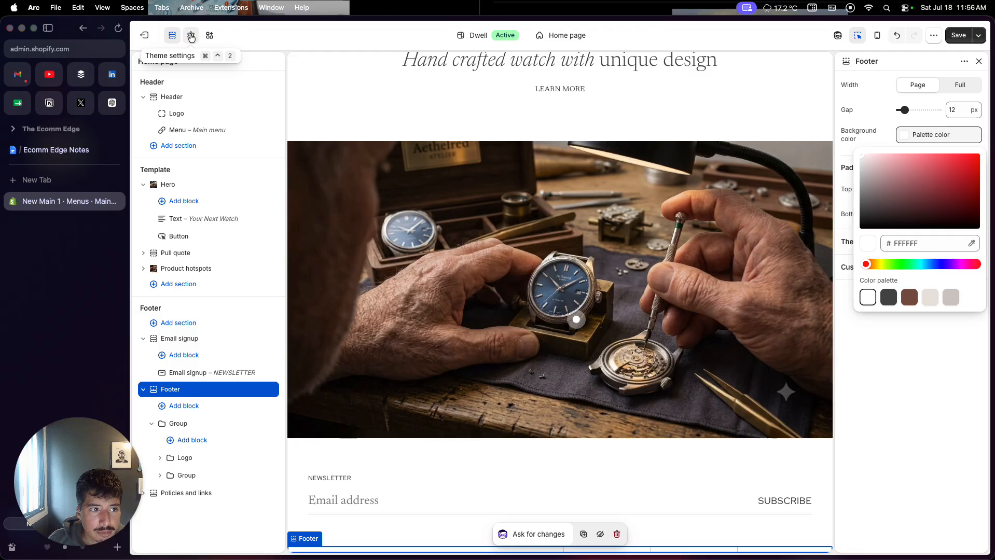
- Open the theme-wide settings and review the logo and favicon options
left_click(191, 35)
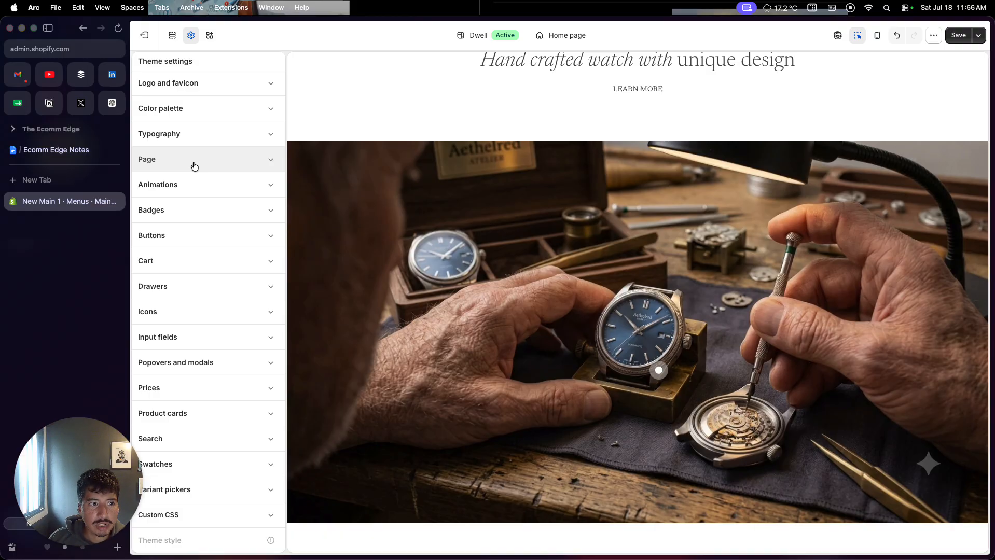
left_click(201, 85)
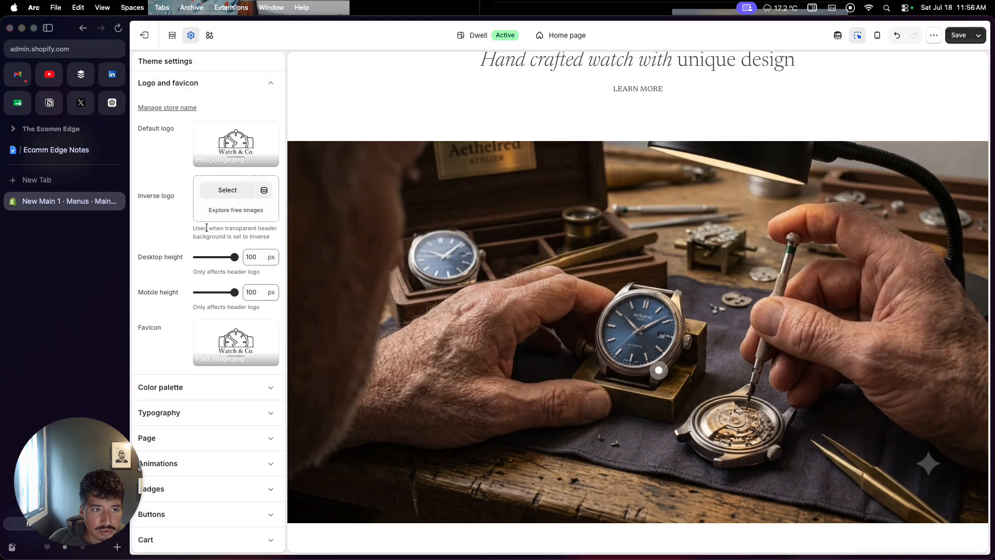
left_click(195, 83)
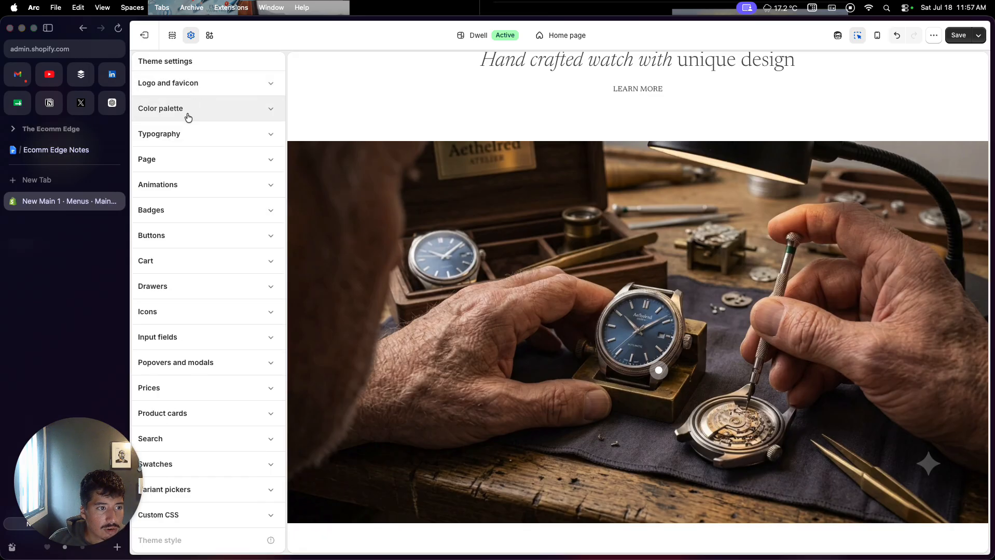
- Set the theme's body font to Inter in the typography settings
left_click(185, 134)
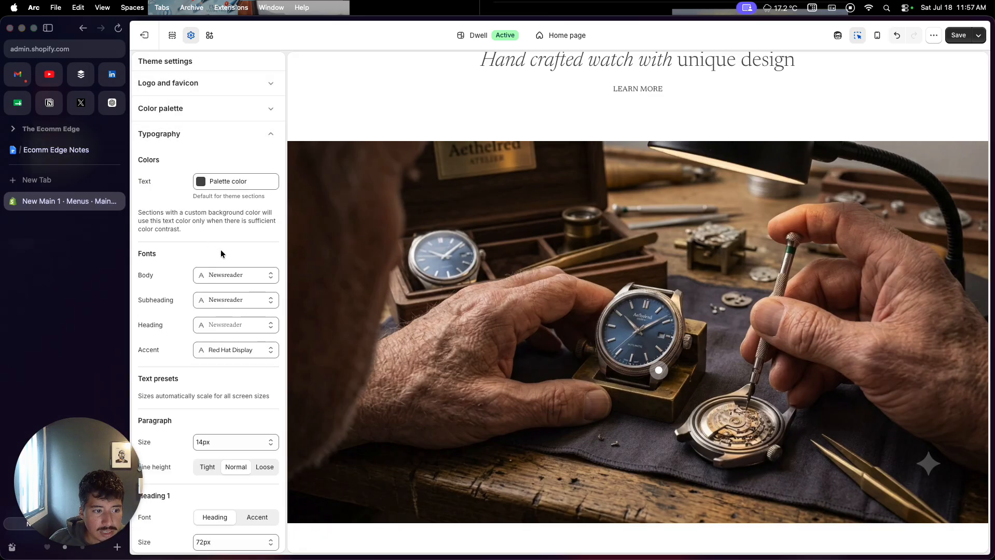
scroll(221, 252, "down", 1)
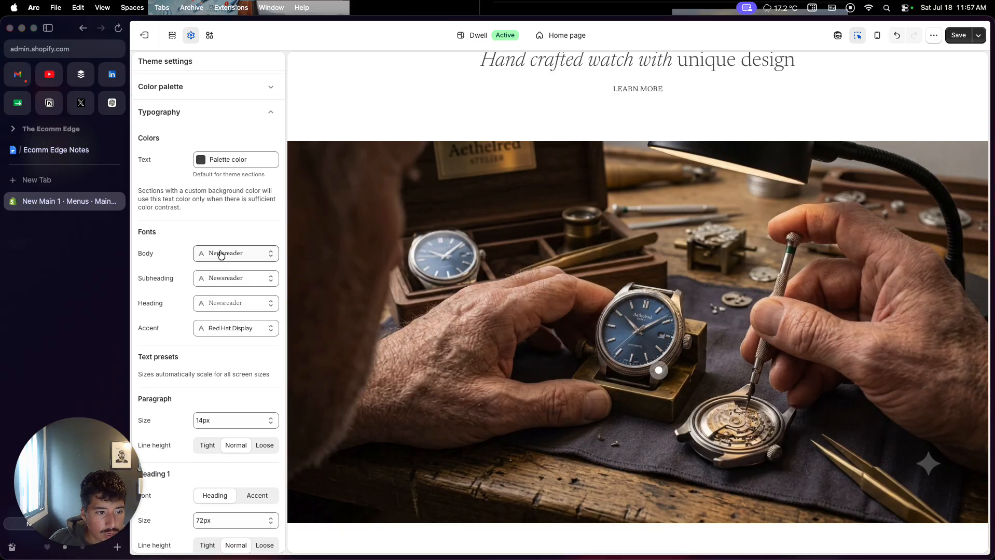
left_click(221, 255)
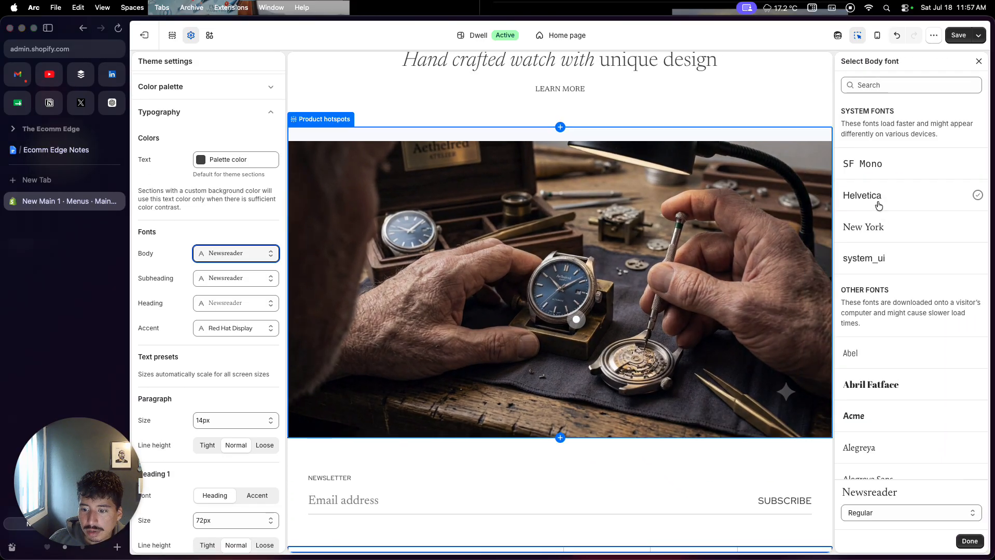
scroll(878, 205, "down", 5)
scroll(889, 165, "down", 8)
scroll(888, 163, "down", 10)
scroll(884, 287, "down", 12)
scroll(886, 288, "down", 12)
scroll(885, 289, "down", 15)
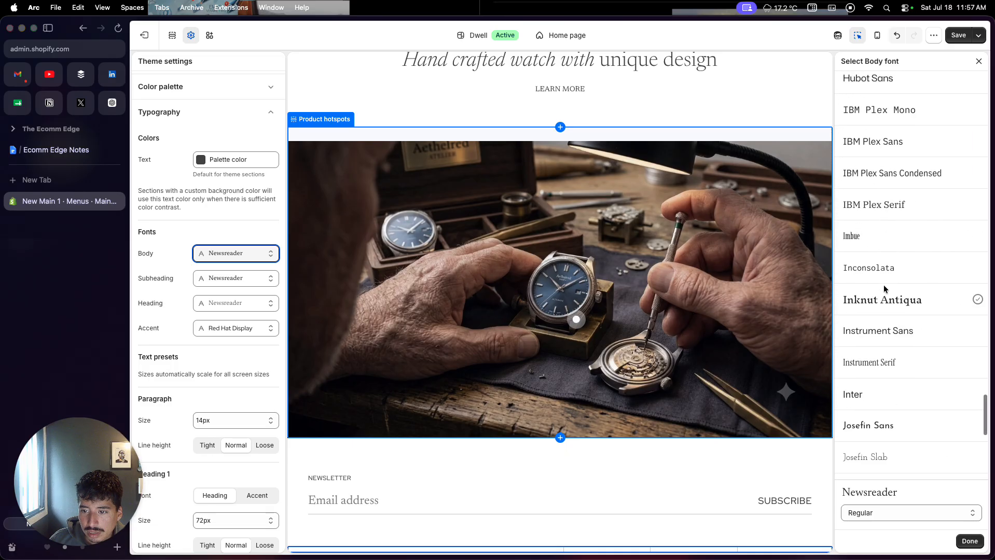
left_click(860, 397)
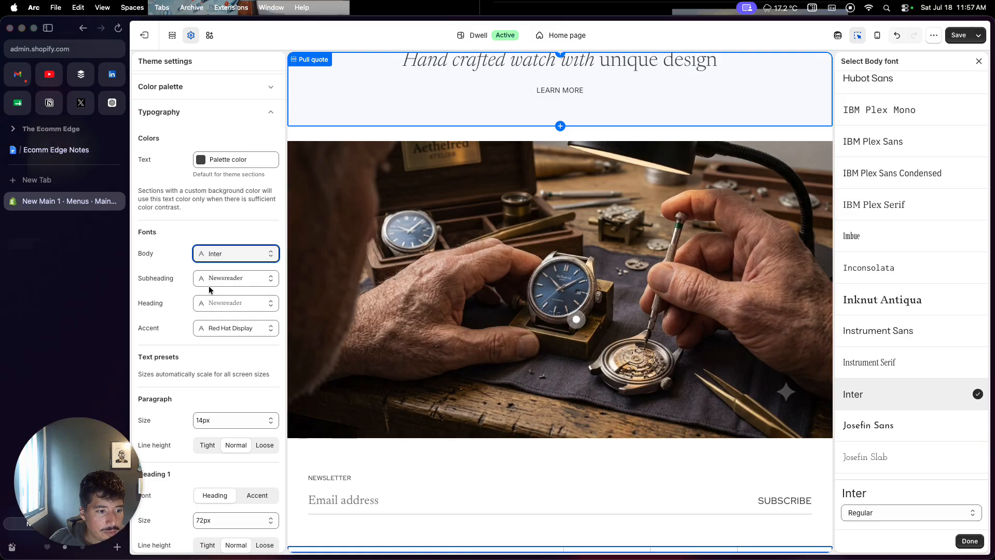
- Set both the accent font and the heading font to Inter
left_click(210, 333)
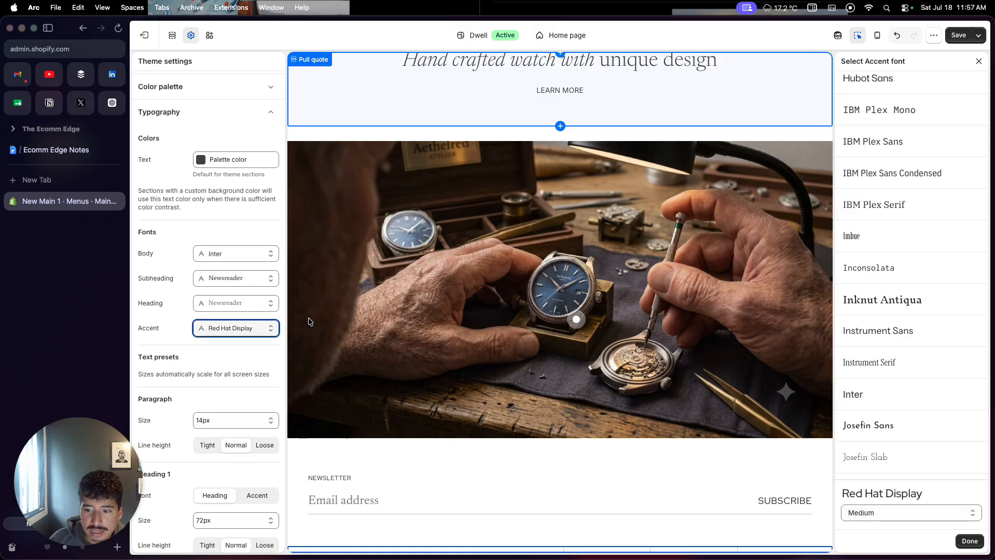
left_click(858, 397)
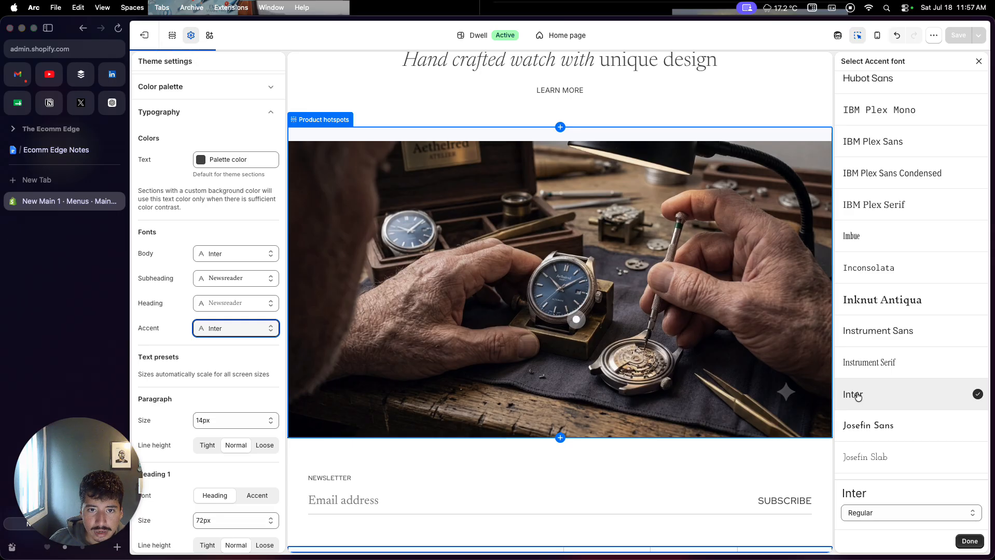
left_click(240, 306)
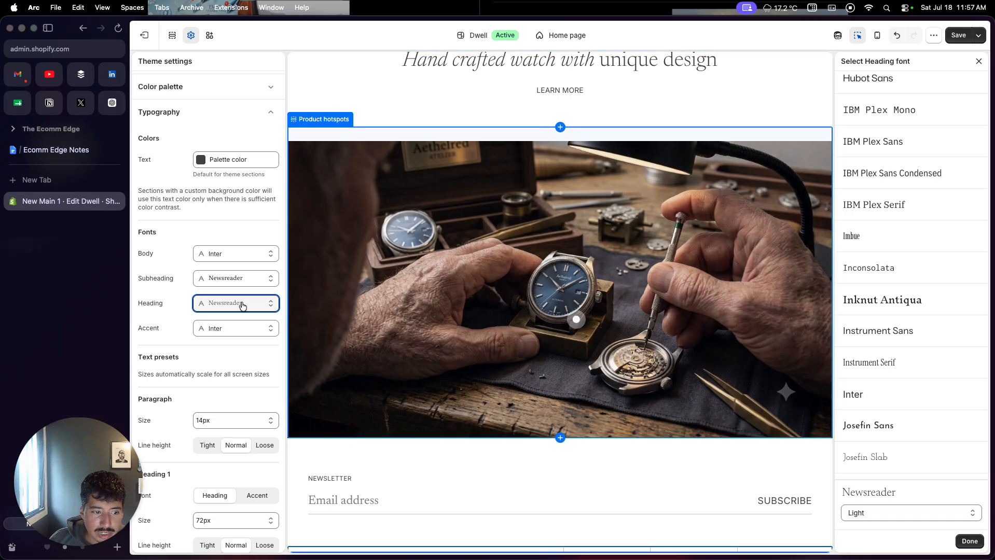
left_click(857, 395)
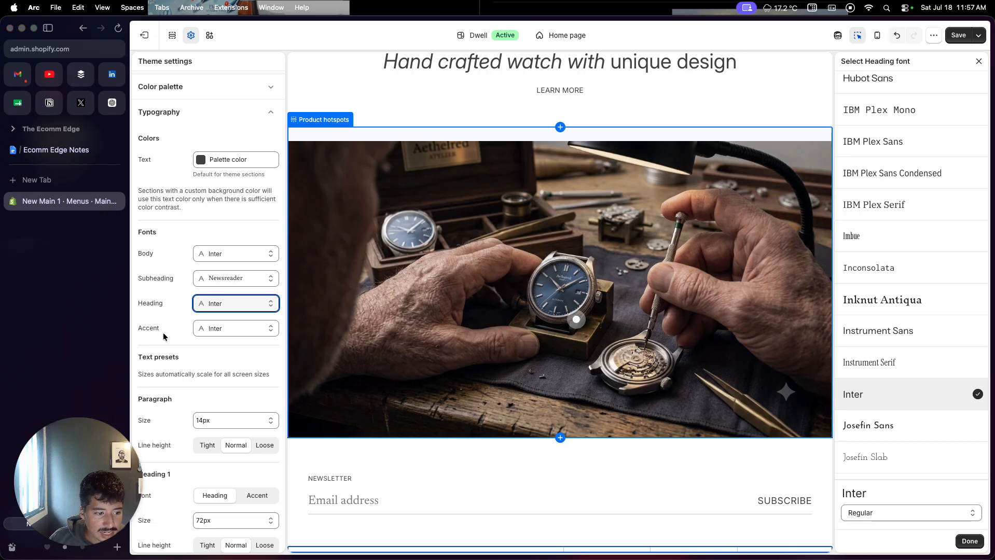
- Find Inter in the font list and set it as the subheading font
left_click(222, 280)
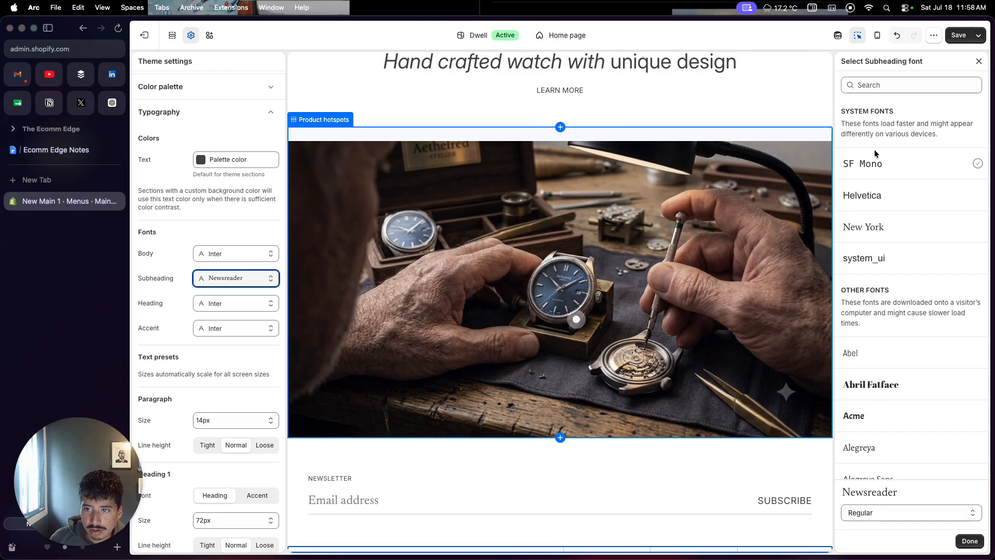
left_click(909, 85)
type("int")
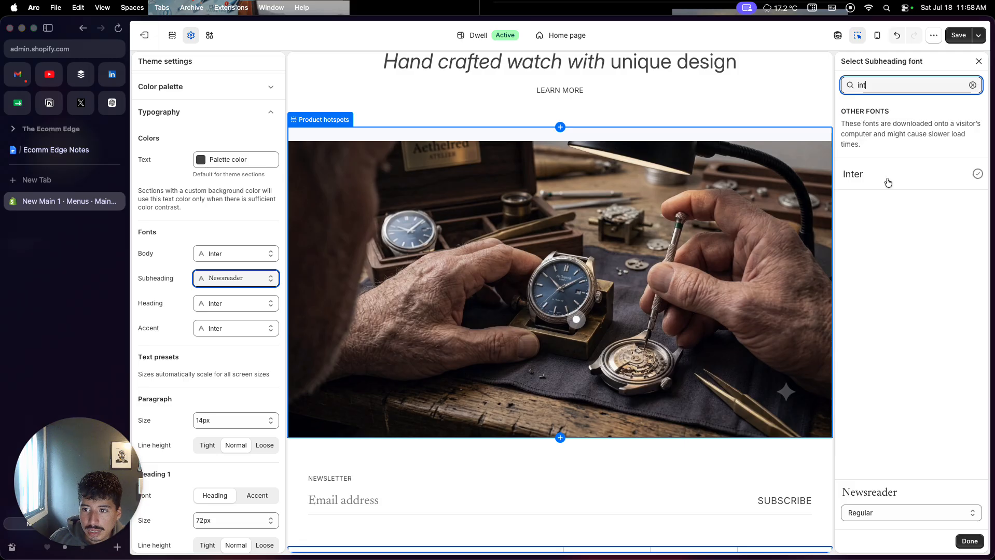
left_click(888, 179)
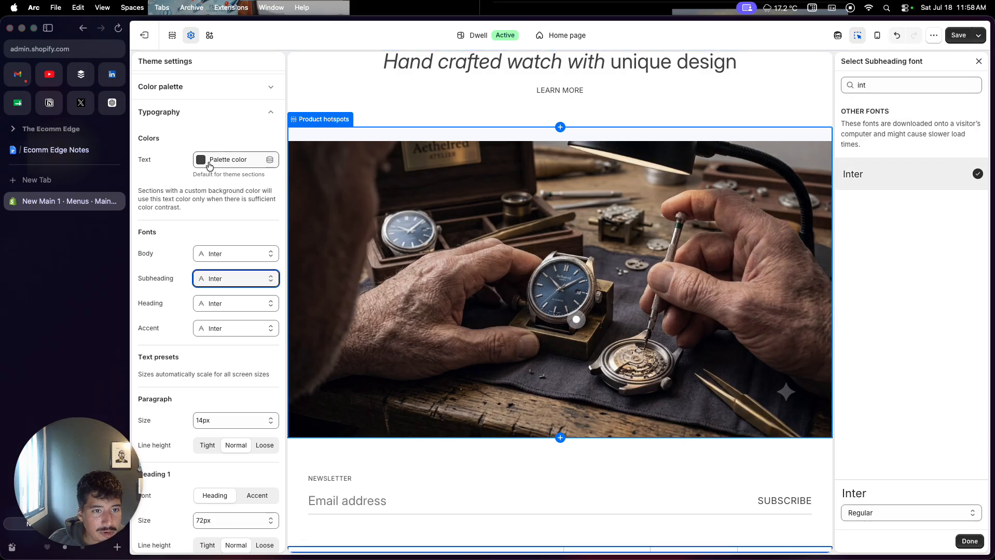
- Set the default typography text color to black, #000000
left_click(241, 160)
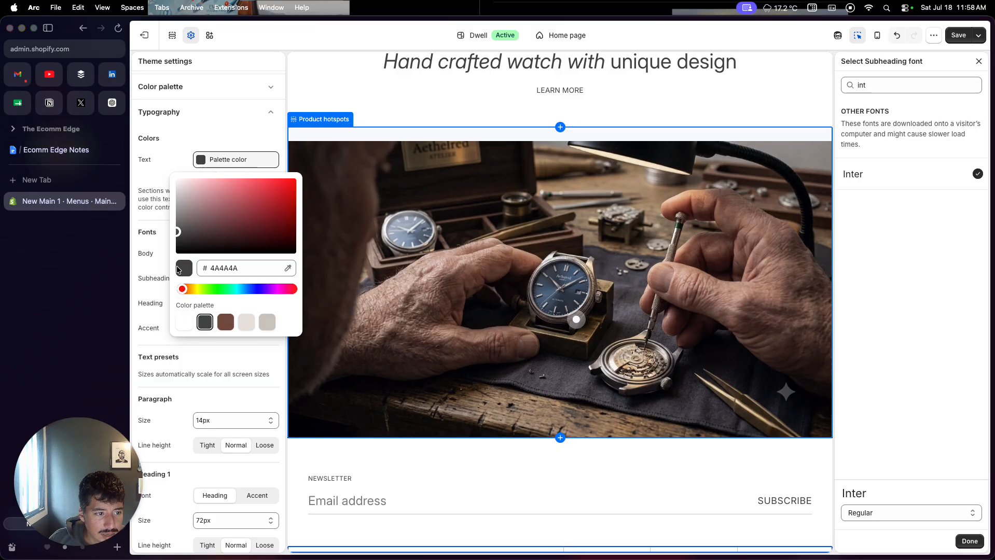
left_click_drag(178, 232, 177, 254)
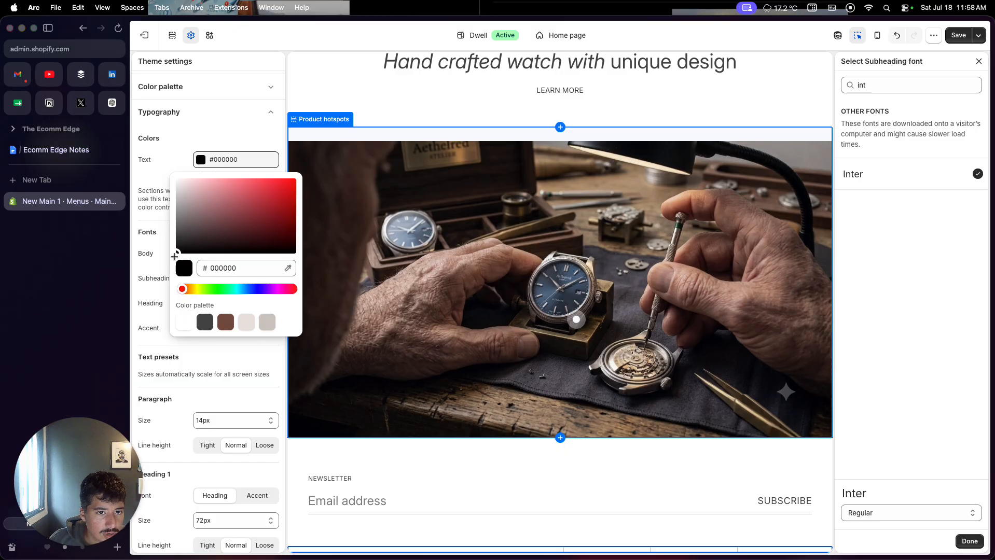
left_click(145, 178)
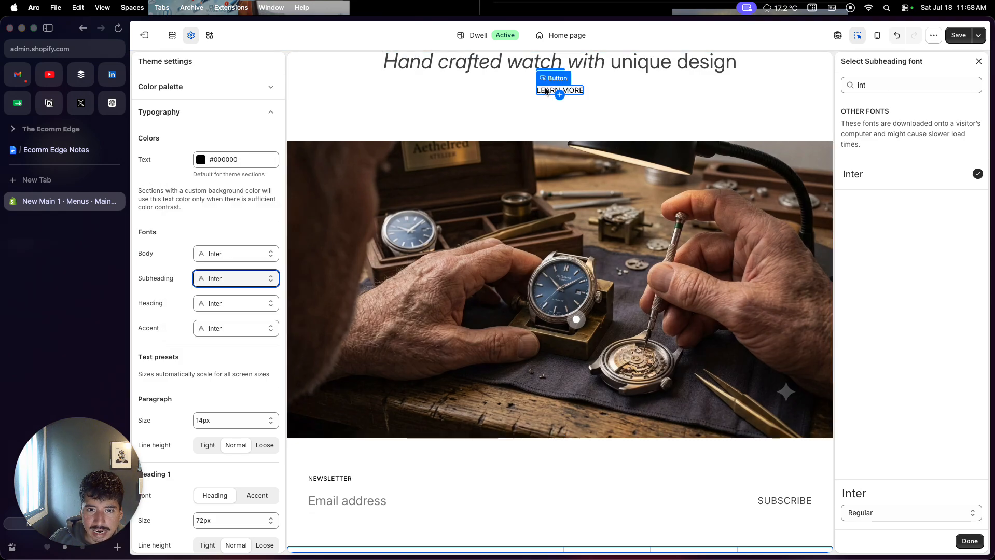
- Set the text color of the Pull quote section's "Hand crafted watch with unique design" heading to #000000
left_click(603, 65)
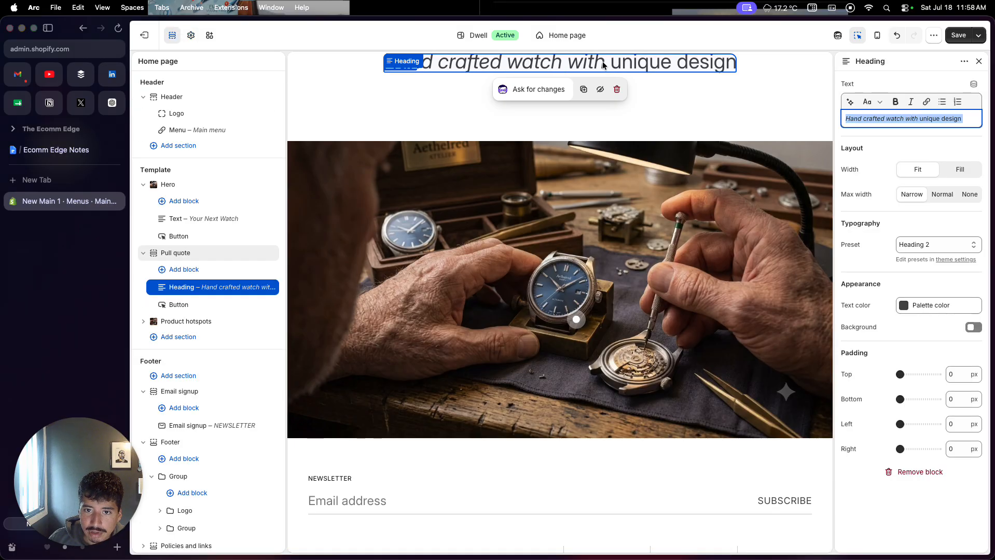
left_click(912, 312)
left_click(868, 279)
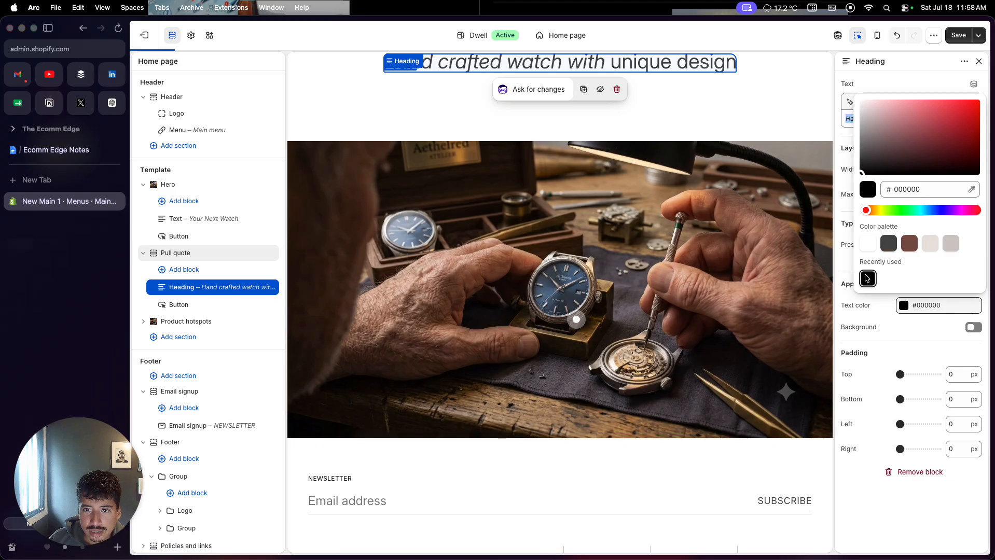
left_click(849, 301)
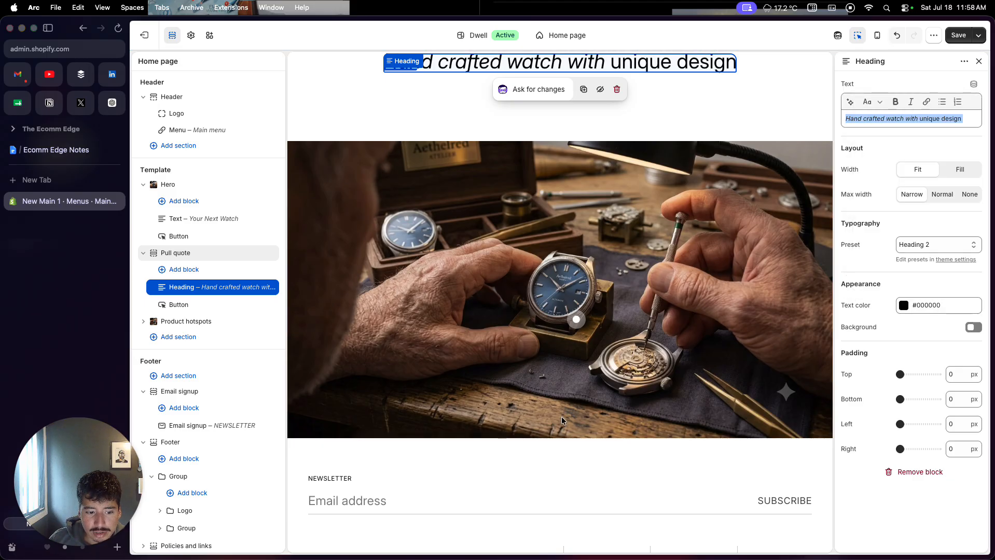
- Review the theme-wide typography settings and text presets against the home page preview, and collapse the typography group
left_click(191, 35)
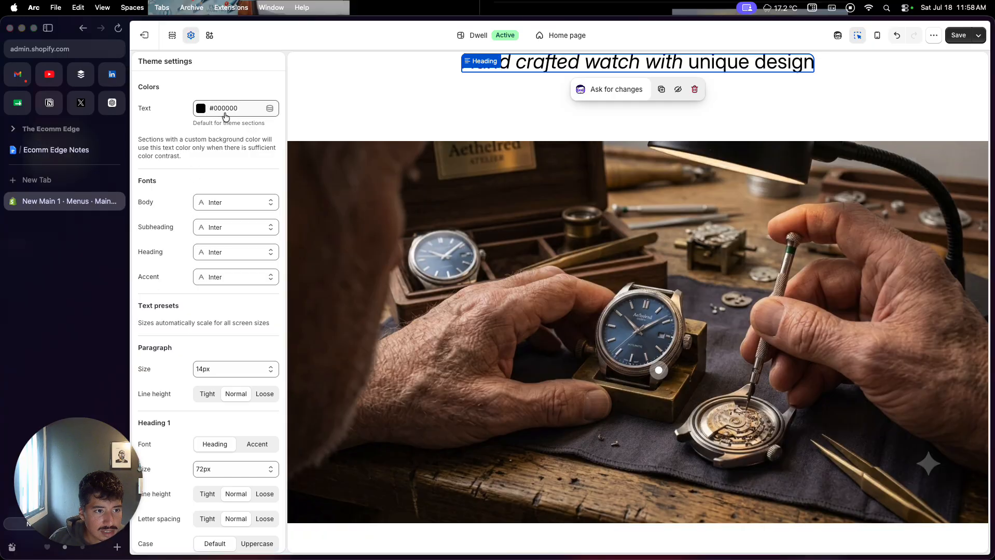
scroll(226, 242, "down", 1)
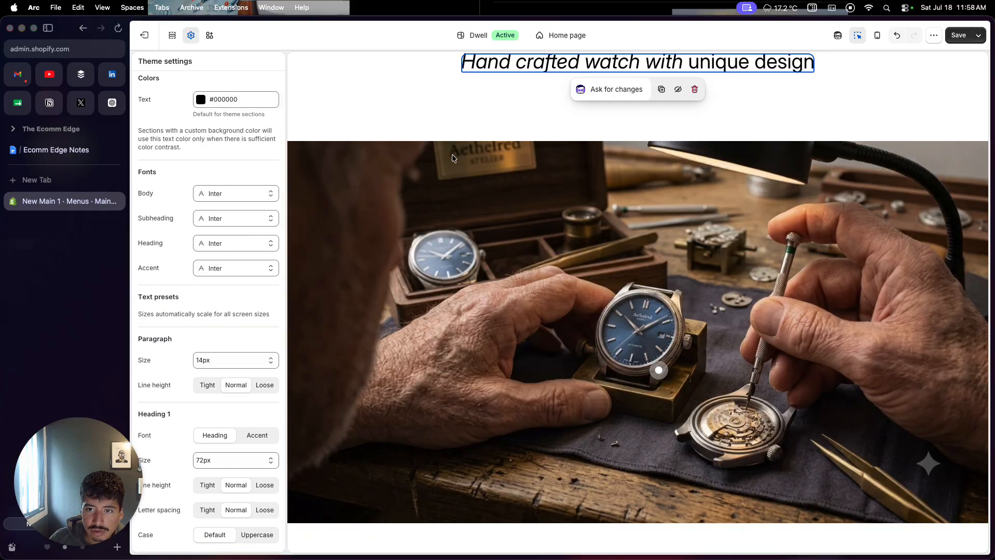
scroll(452, 154, "down", 1)
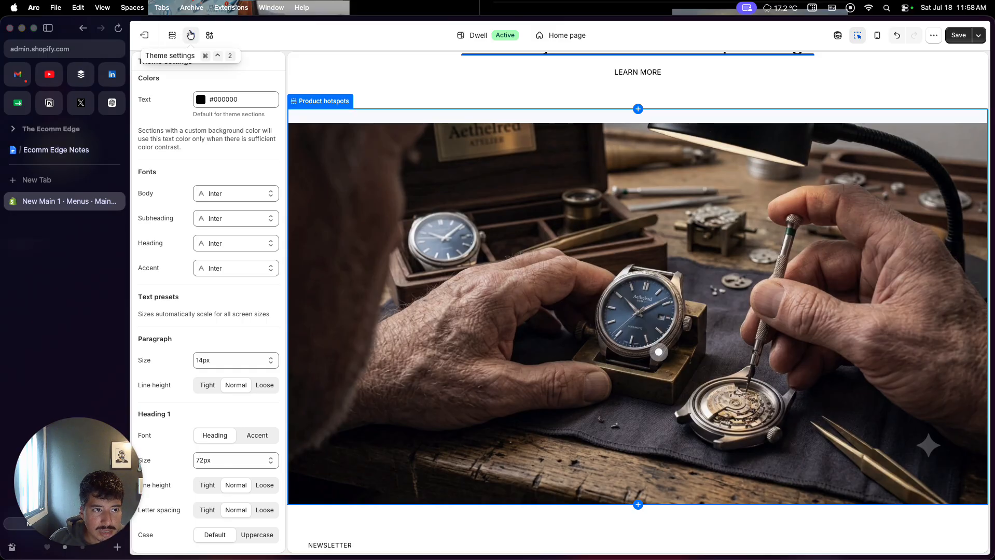
scroll(175, 147, "down", 5)
scroll(175, 147, "up", 7)
left_click(176, 147)
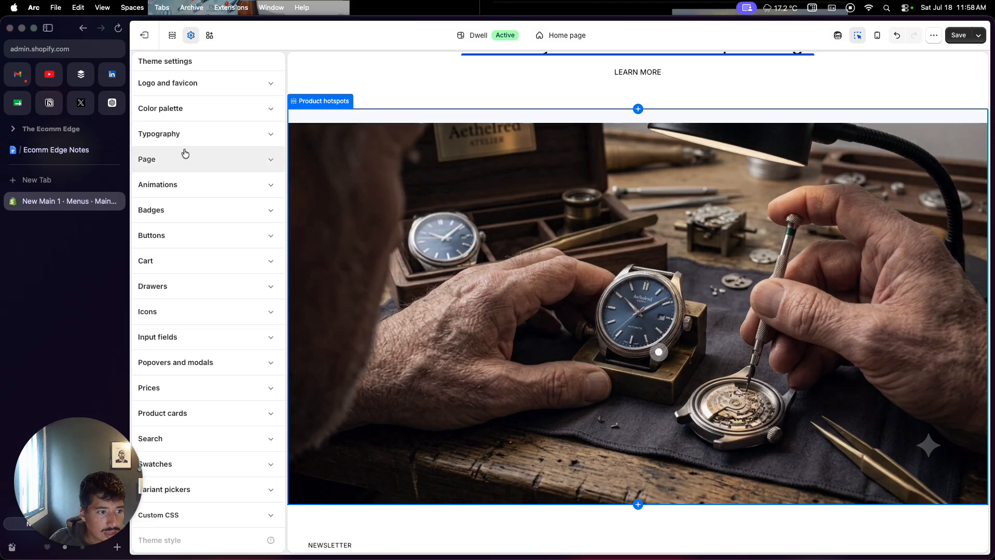
- Try the palette colors E9E4E0 and D0CAC4 as the theme-wide page background and set it to #B6B1AC
left_click(191, 161)
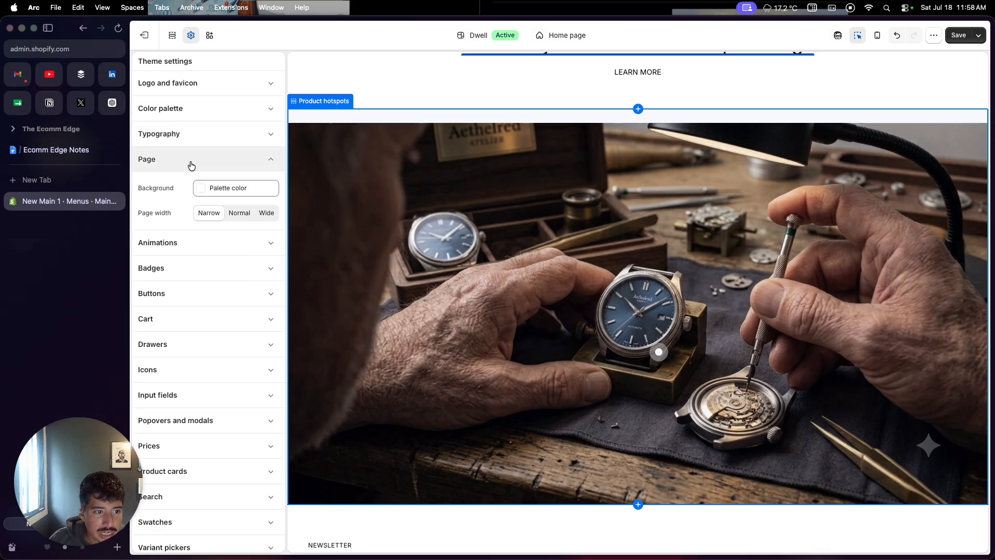
left_click(200, 193)
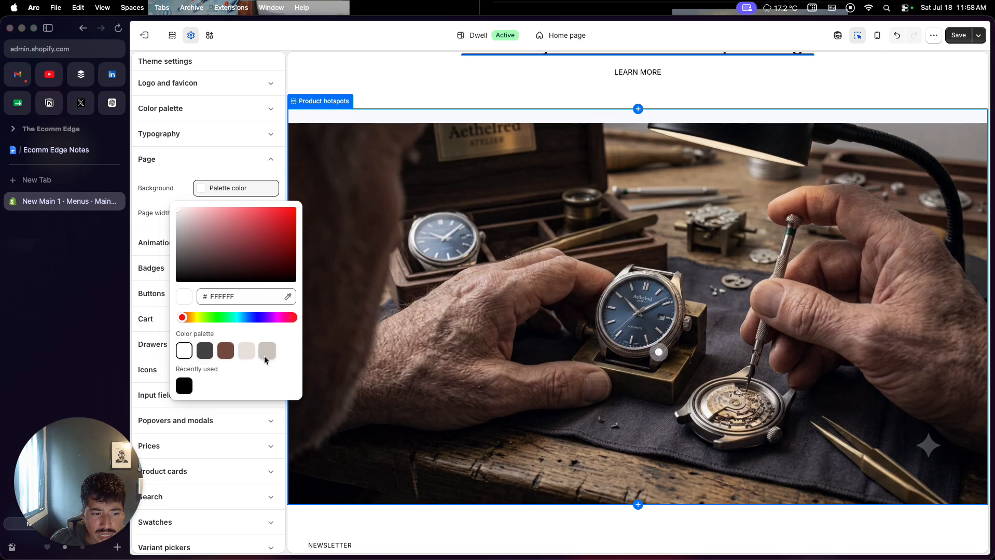
left_click(247, 352)
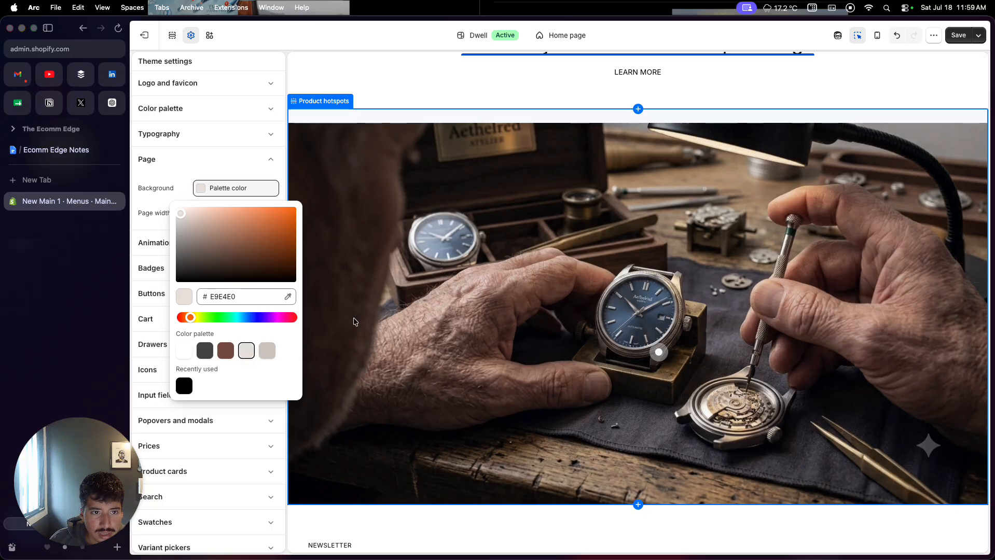
scroll(353, 324, "down", 3)
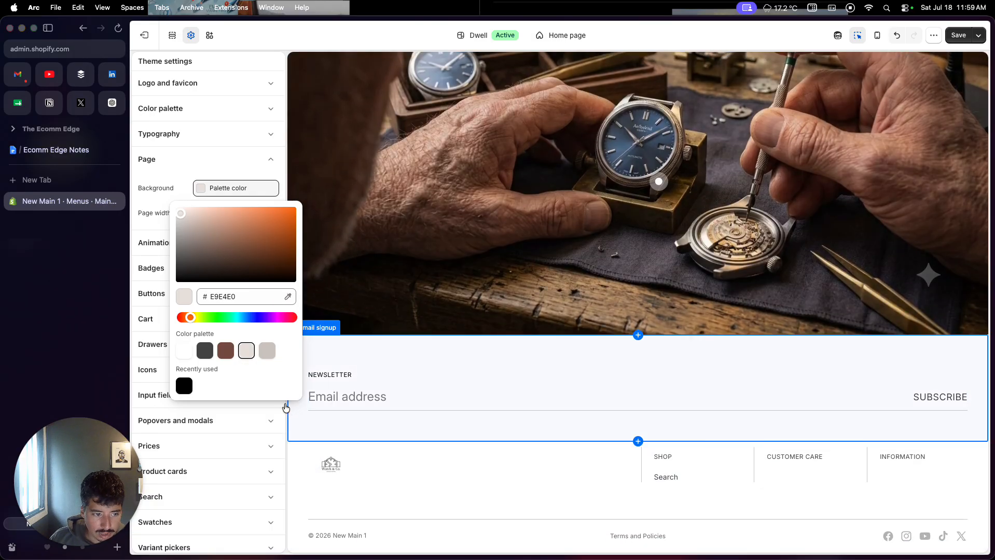
left_click(273, 351)
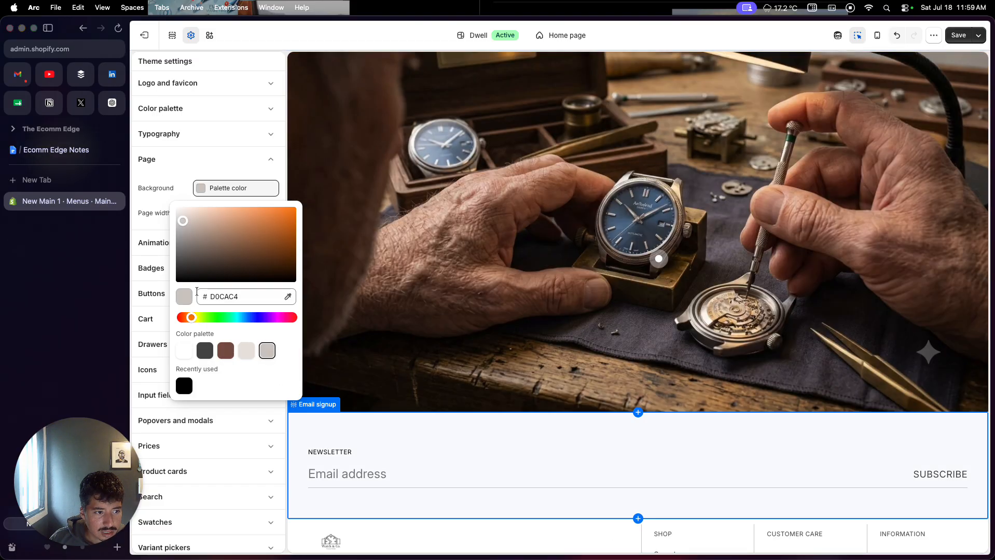
left_click(183, 229)
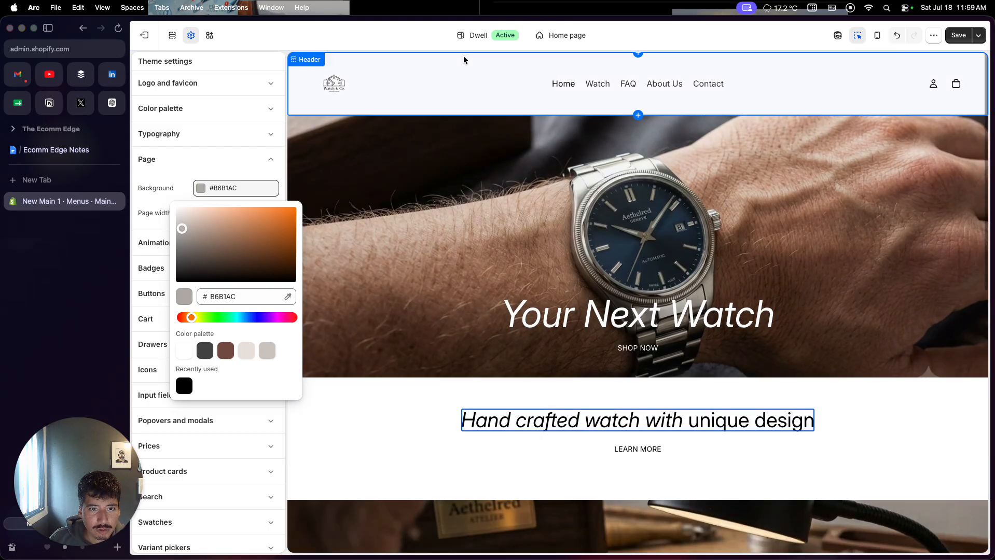
scroll(447, 170, "down", 3)
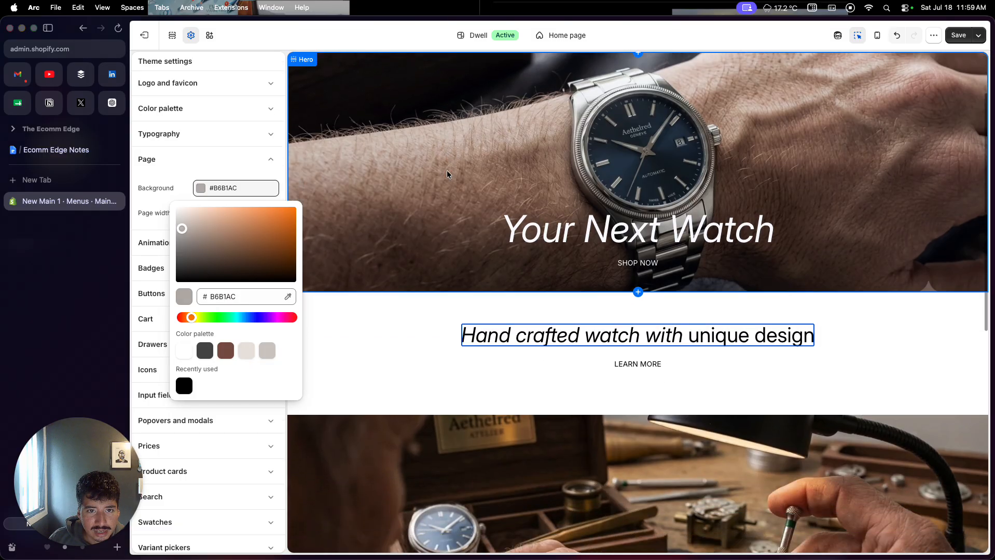
- Switch the preview to the Default product template and look over the product page from header to footer
left_click(568, 36)
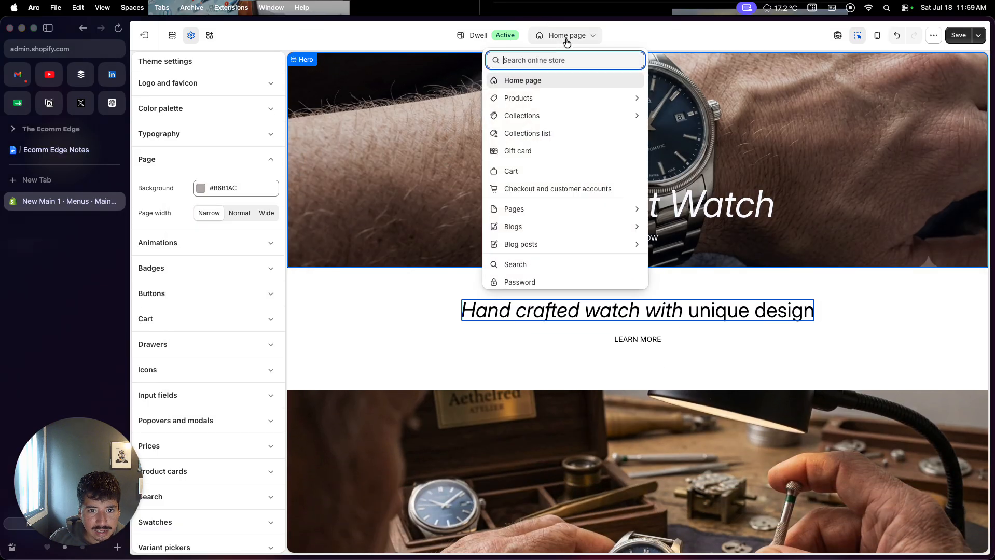
left_click(540, 97)
left_click(534, 109)
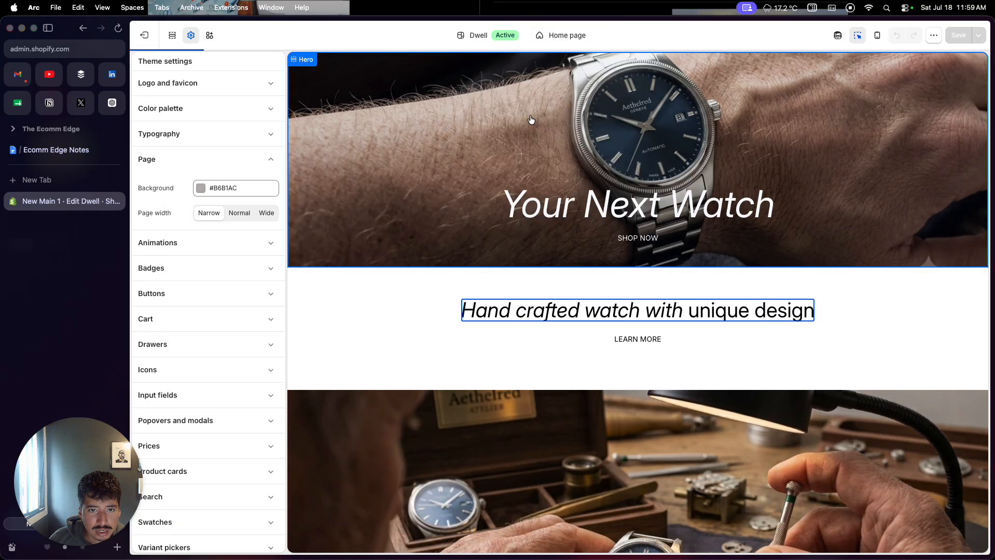
scroll(505, 210, "down", 8)
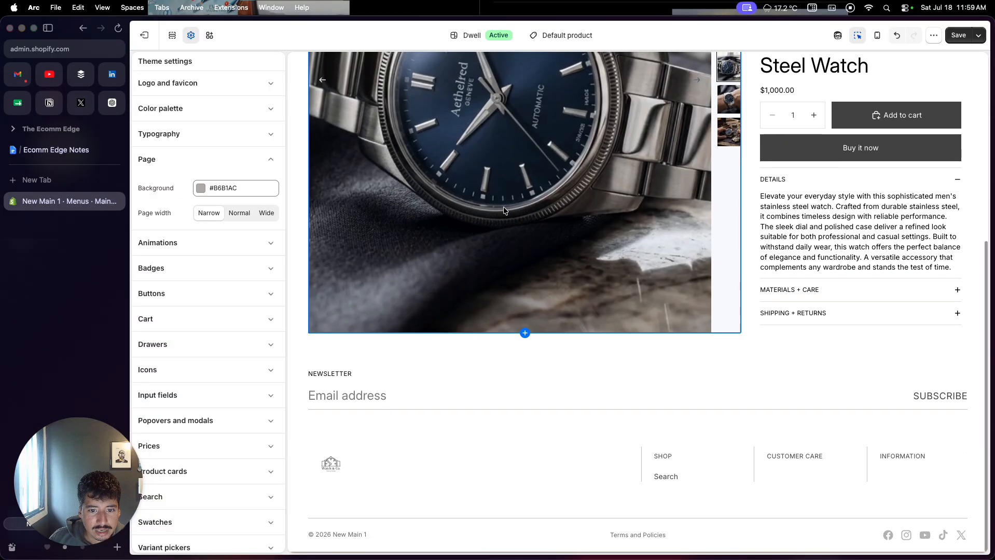
scroll(505, 210, "up", 8)
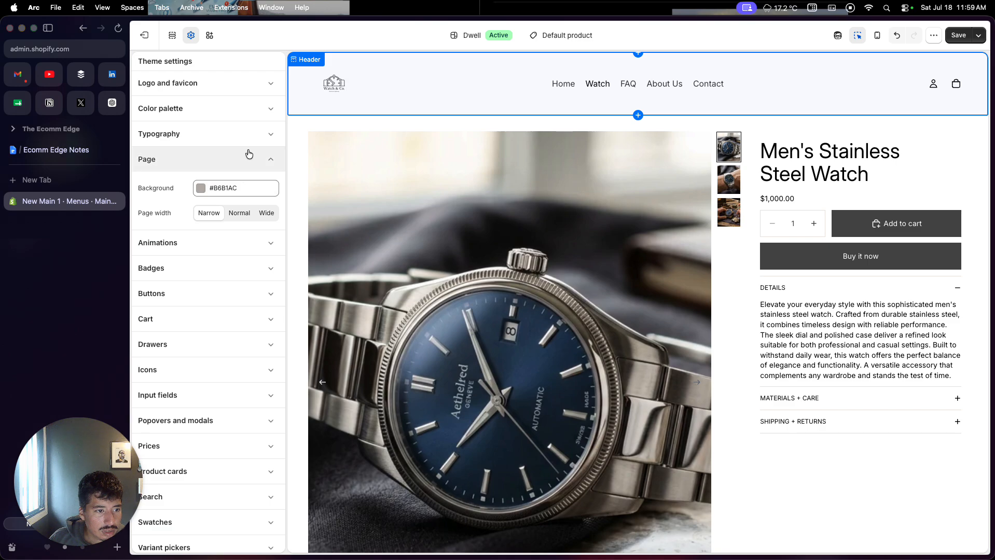
- Switch the theme preview to the Default page template to check the About Us page
left_click(576, 35)
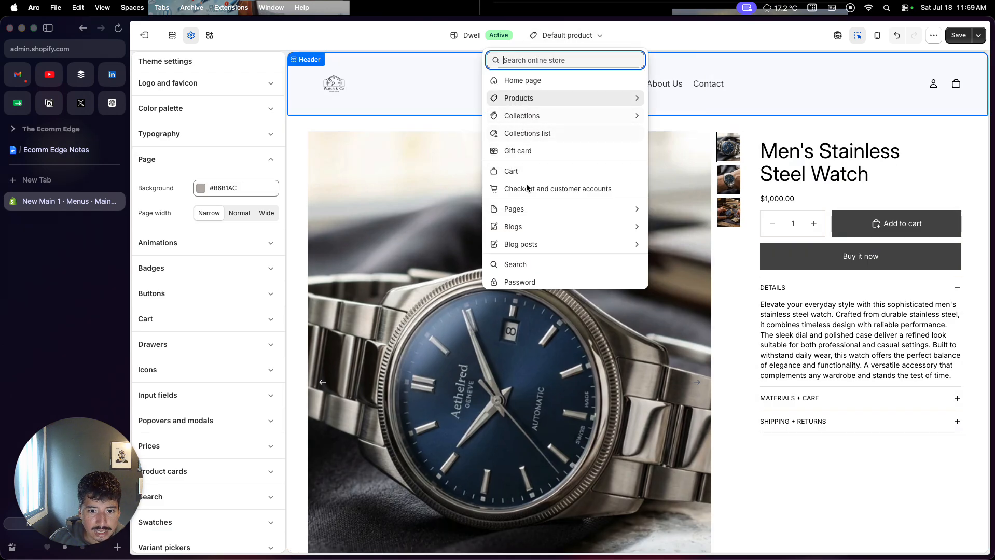
left_click(519, 209)
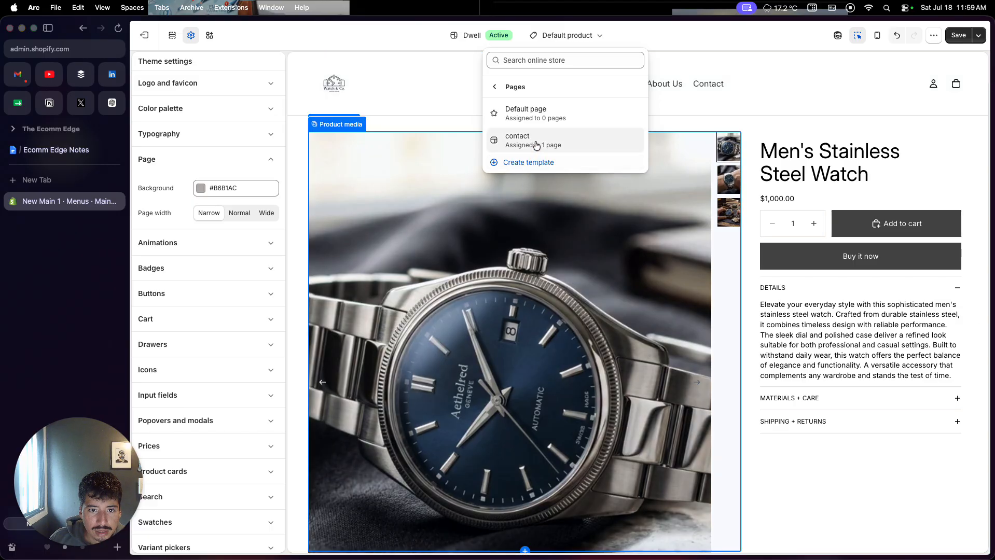
left_click(549, 119)
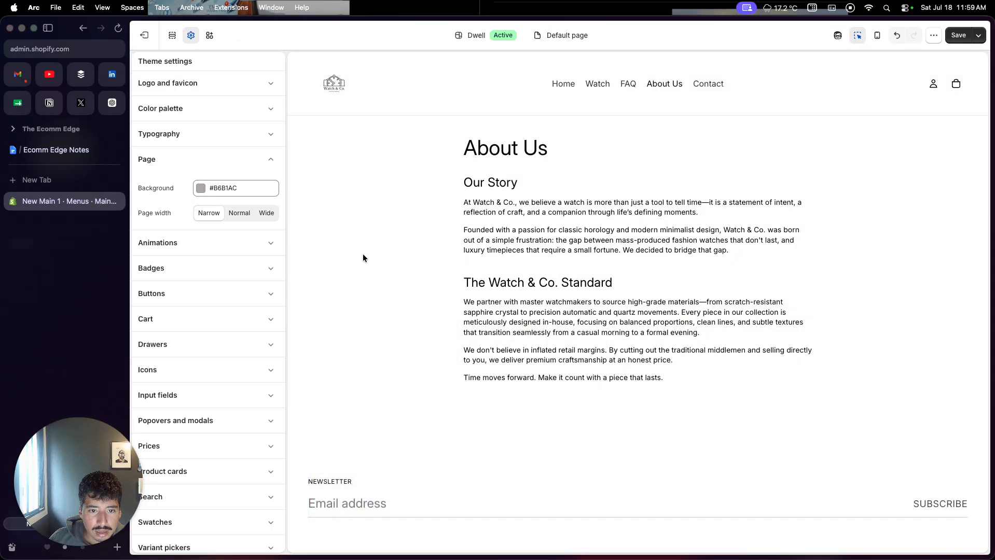
- Look through the remaining theme setting groups and expand the icon stroke options
scroll(188, 348, "down", 2)
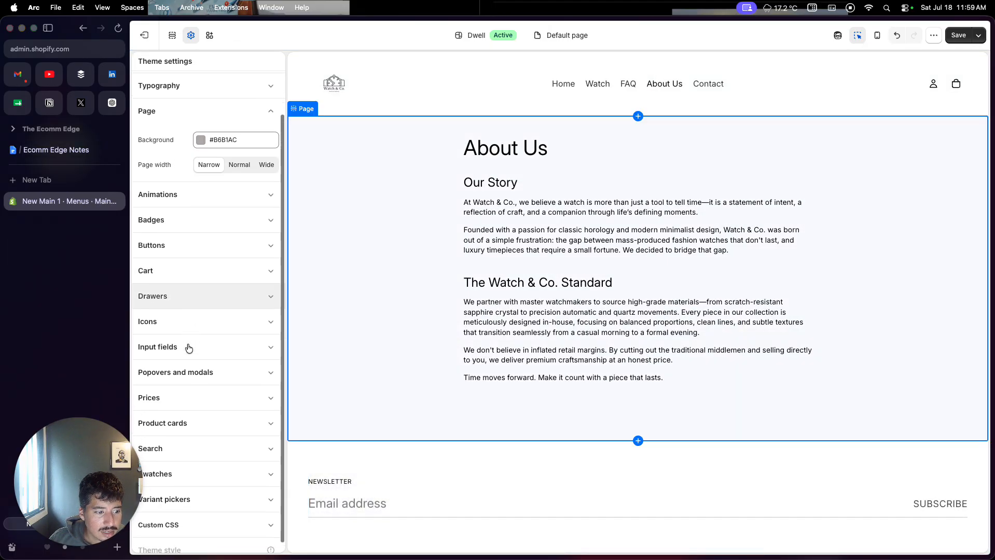
scroll(188, 348, "up", 1)
left_click(186, 356)
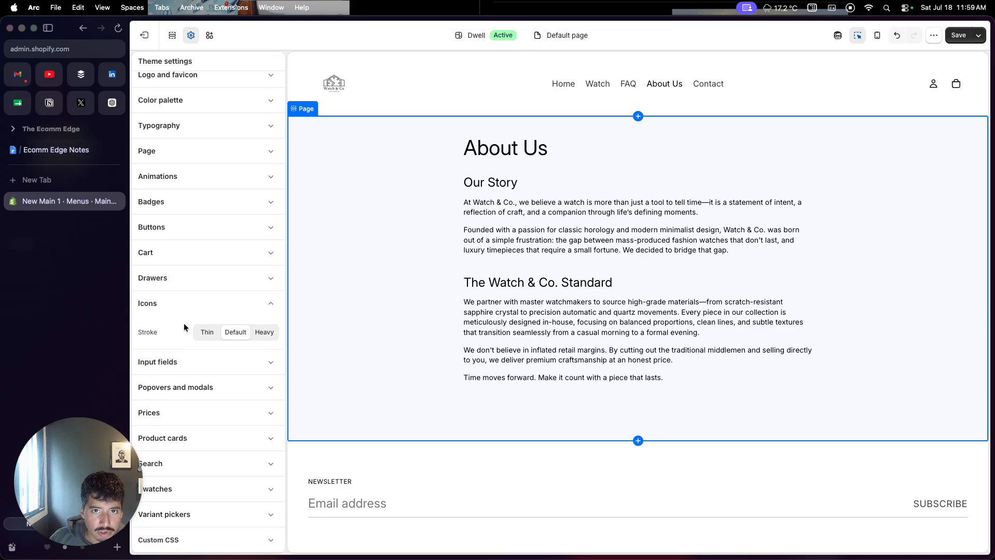
scroll(181, 197, "up", 1)
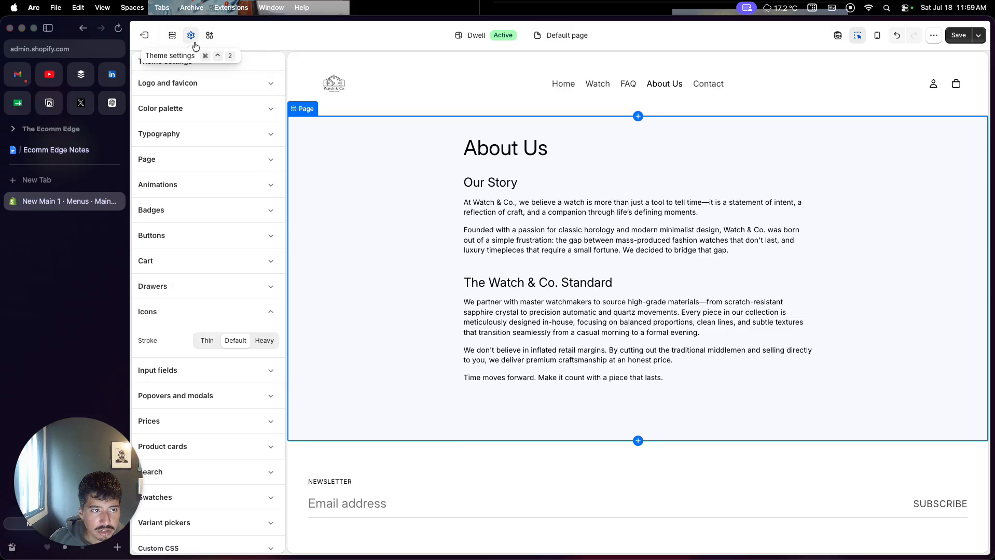
- Switch to the Ecomm Edge Notes document, highlight "Editing Navigation & Menus" in the outline, and return to the Shopify theme editor
left_click(56, 150)
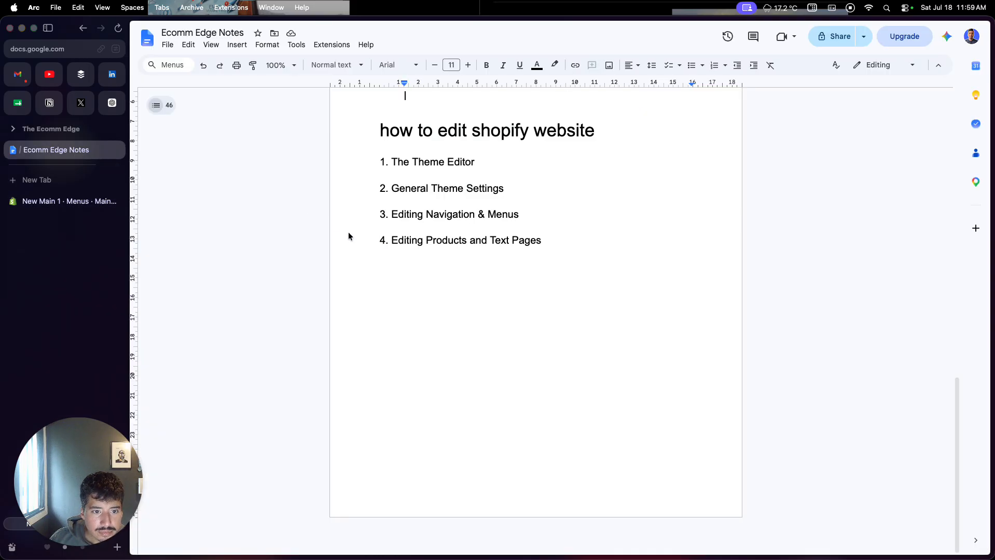
left_click_drag(390, 216, 524, 221)
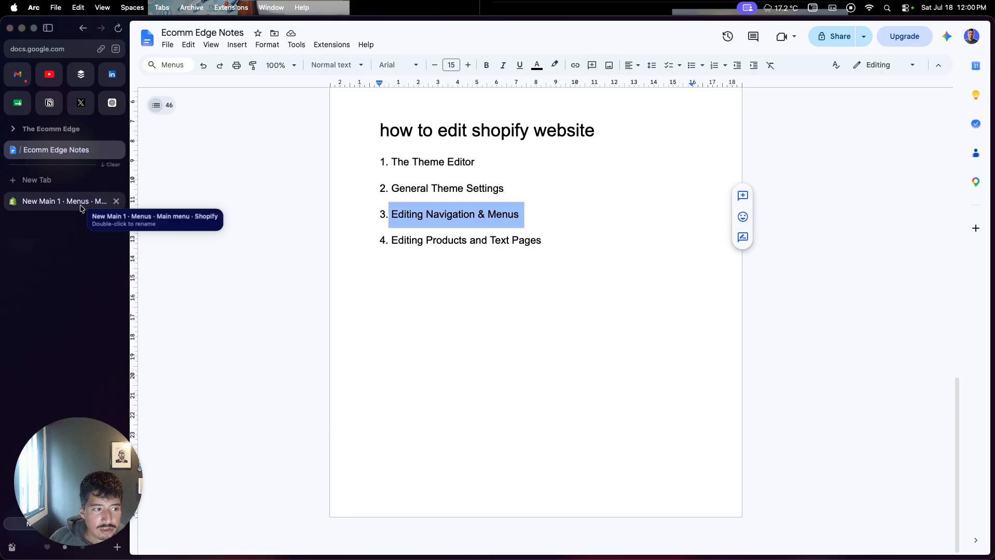
left_click(81, 202)
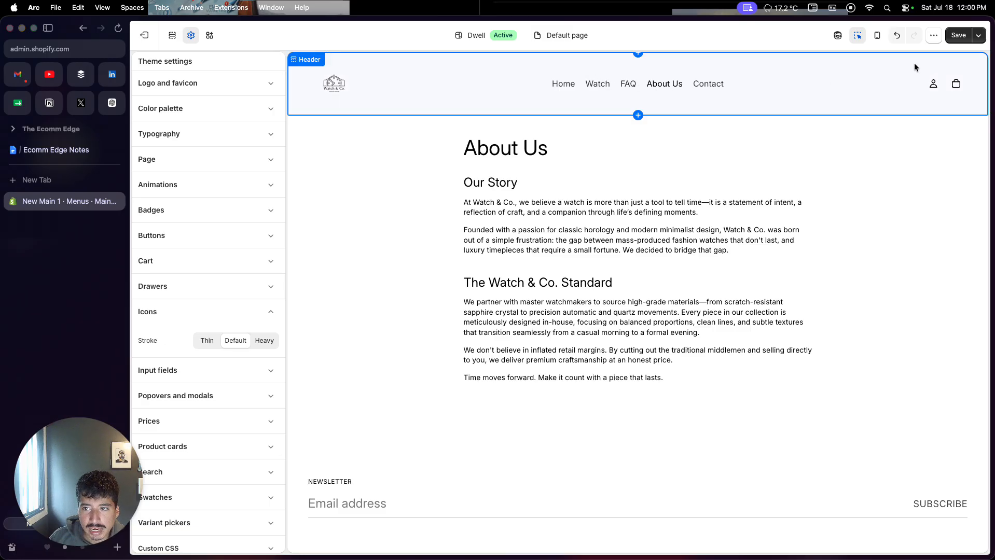
- Save the Dwell theme changes and exit the theme editor to the Online Store overview
left_click(951, 39)
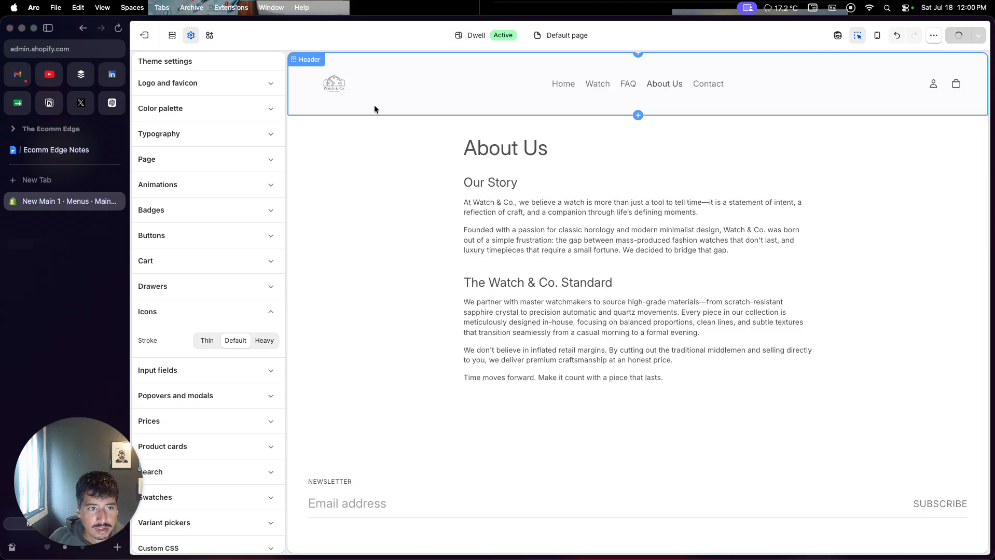
left_click(144, 35)
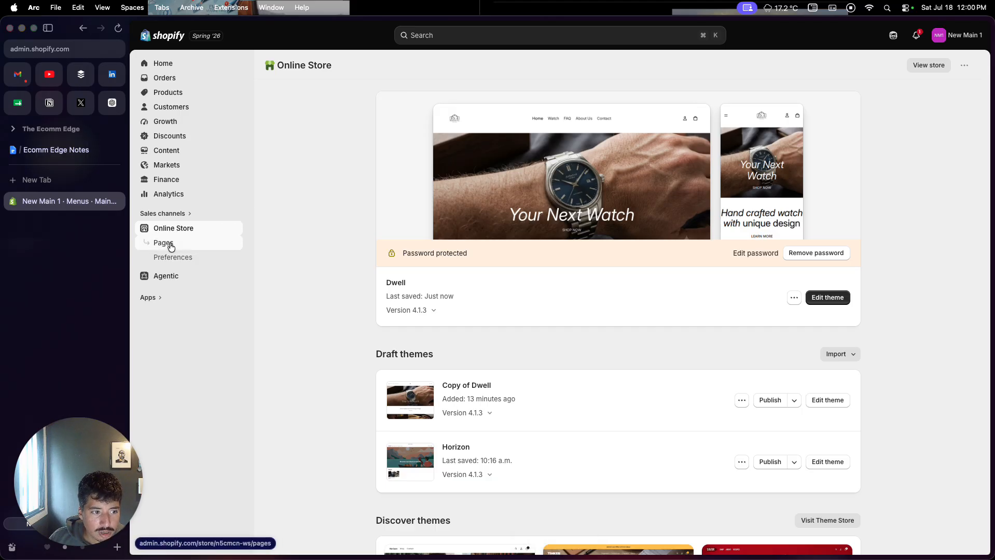
- Open the About Us page from the store's page list to review its content and template
left_click(163, 243)
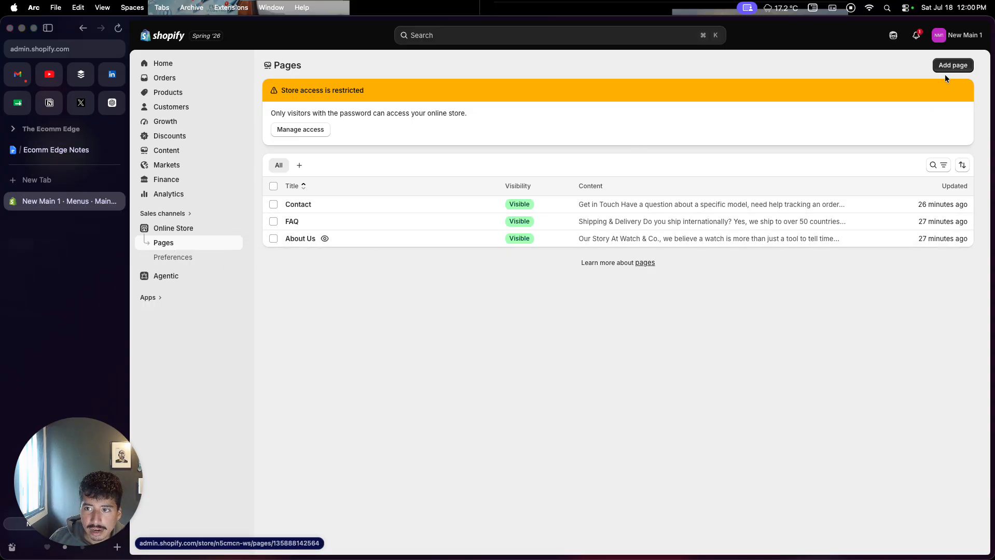
left_click(308, 240)
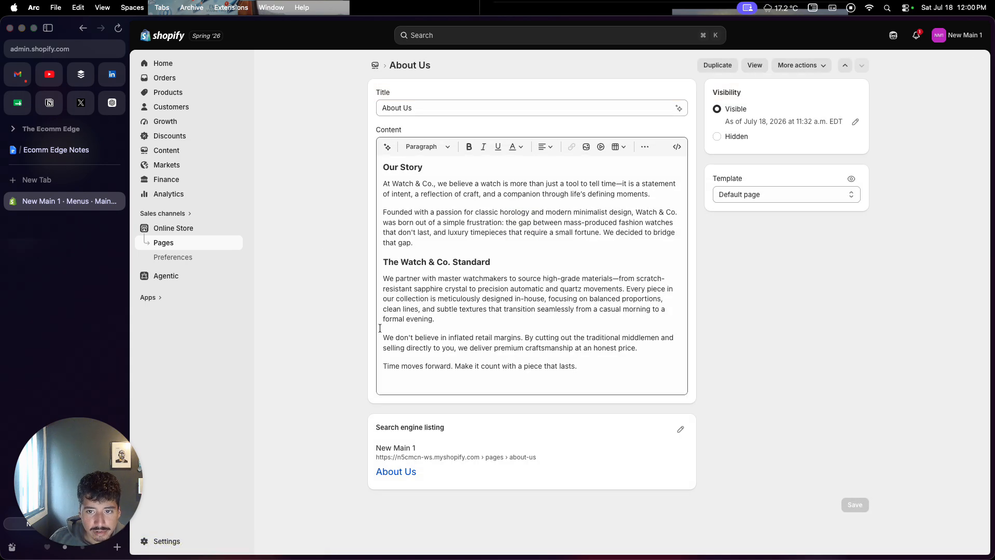
- Open the store's Main menu from the content menus to view its menu items
left_click(196, 151)
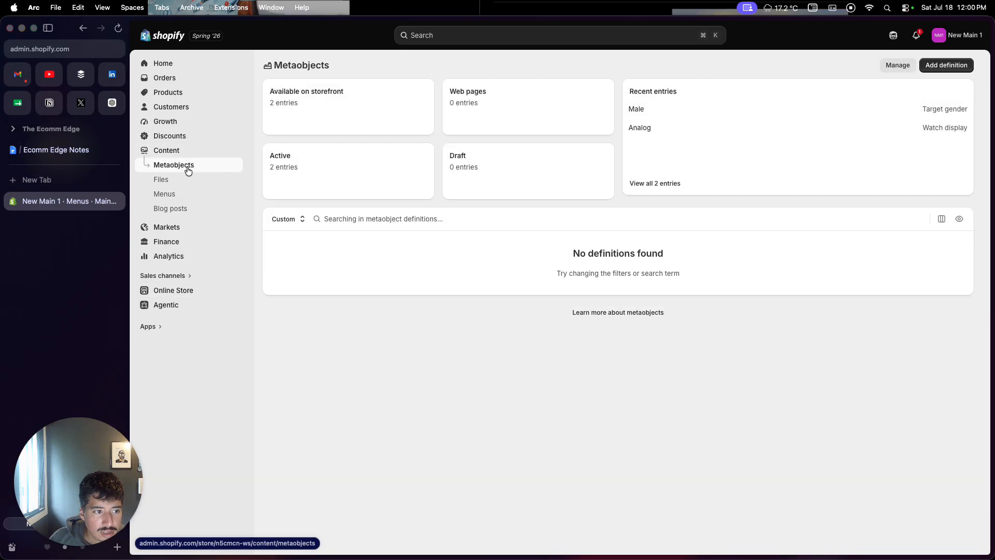
left_click(173, 198)
left_click(278, 106)
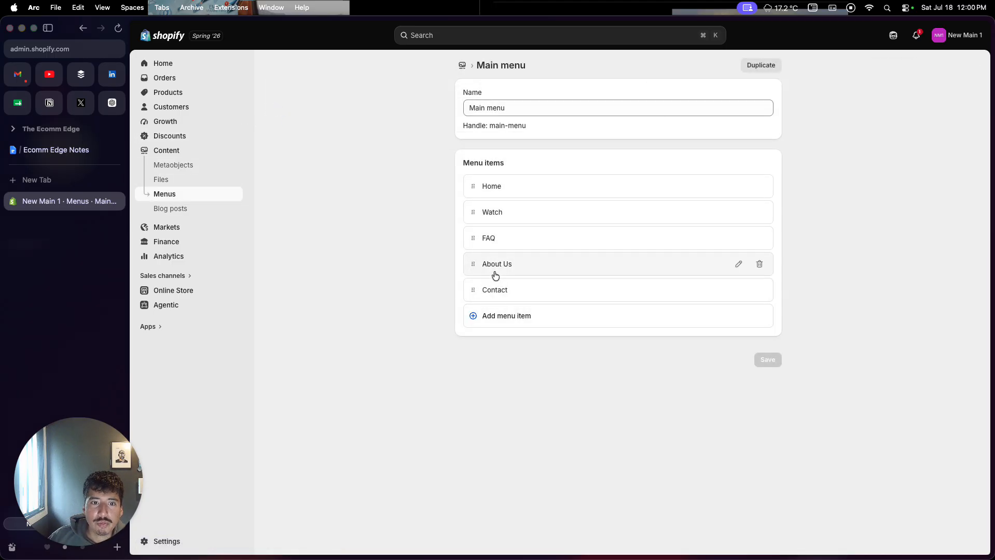
- Try nesting FAQ under About Us and Contact under FAQ in the Main menu, and discard the changes
mouse_move(473, 212)
left_mouse_down()
mouse_move(471, 239)
mouse_move(471, 218)
left_mouse_up()
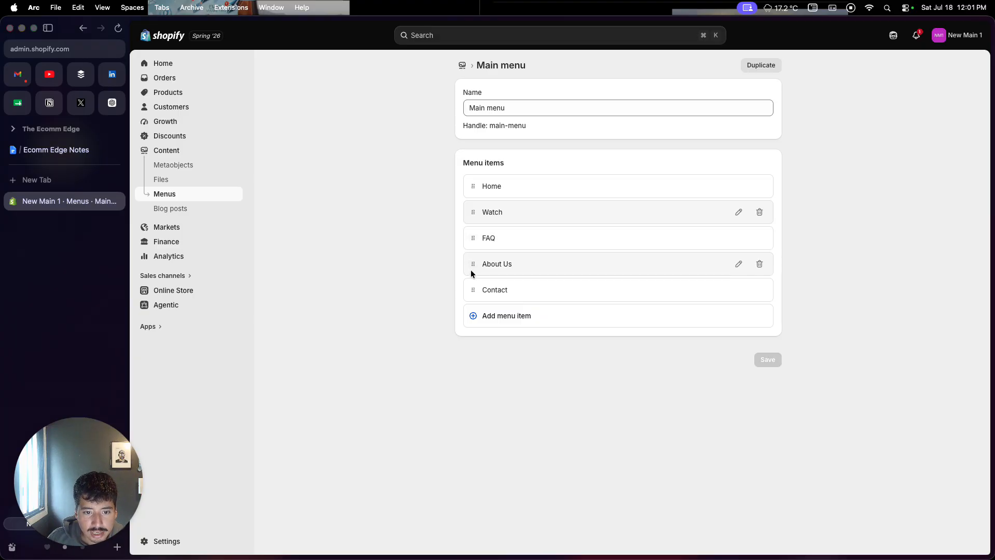
left_click_drag(472, 238, 493, 243)
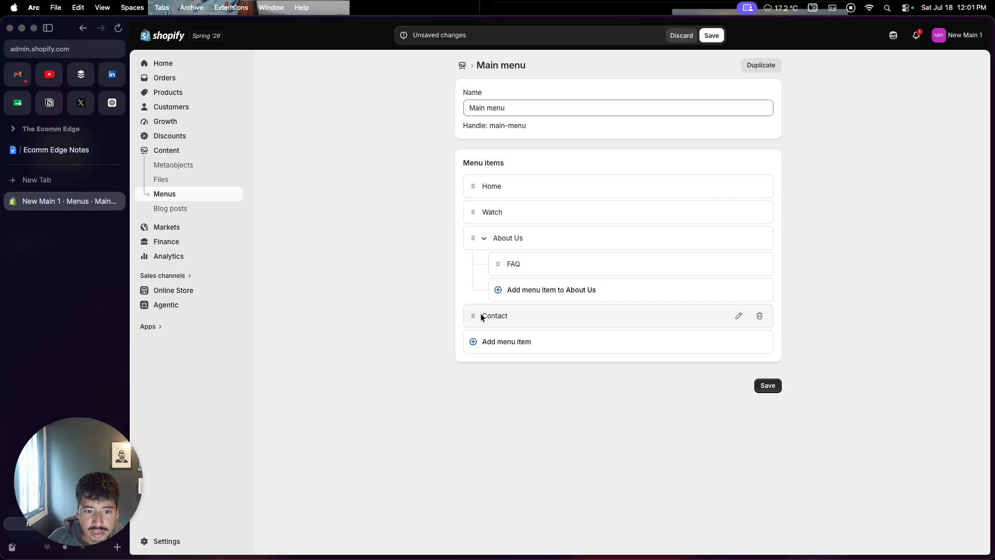
left_click_drag(474, 319, 533, 298)
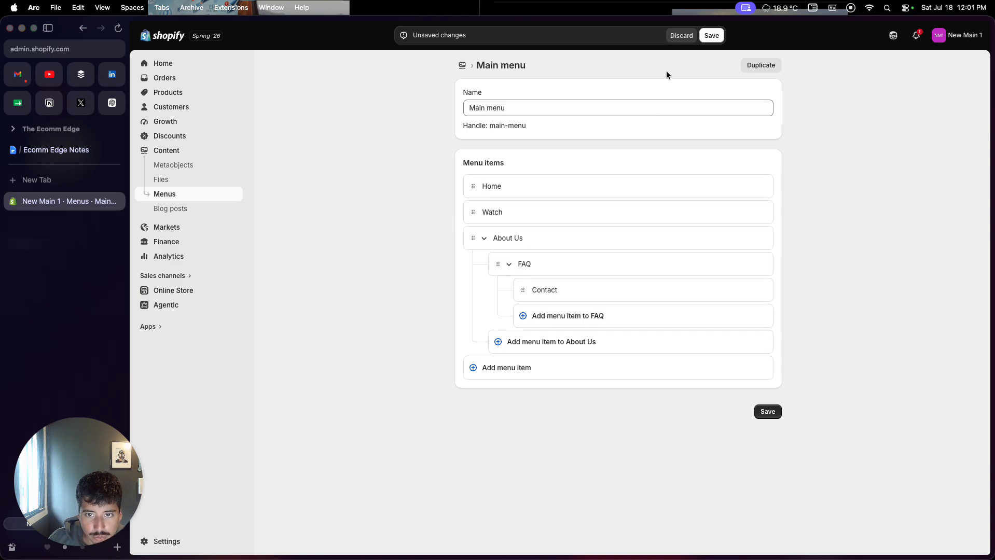
left_click(681, 35)
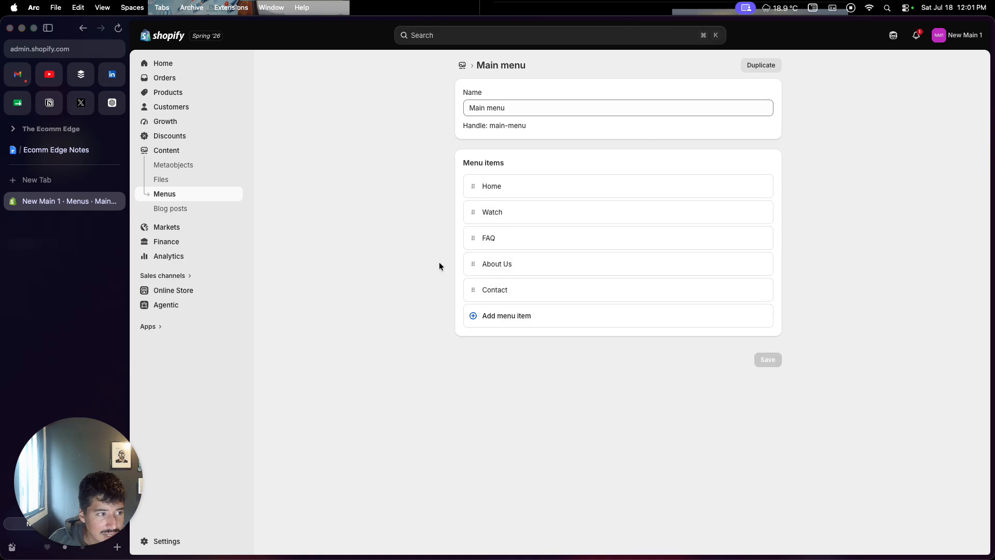
- Check the "Editing Products and Text Pages" item in the Ecomm Edge Notes document and return to the Shopify admin
left_click(73, 150)
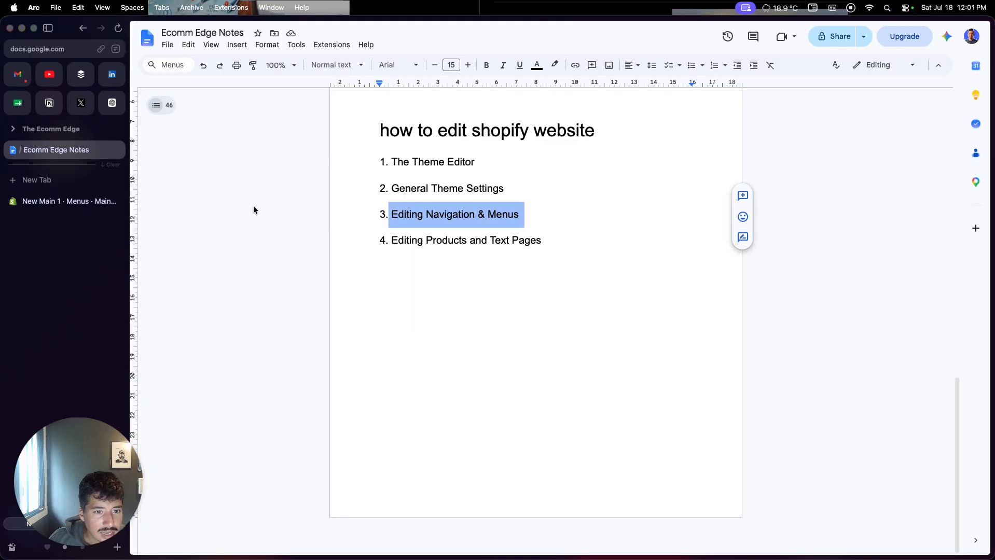
left_click(405, 244)
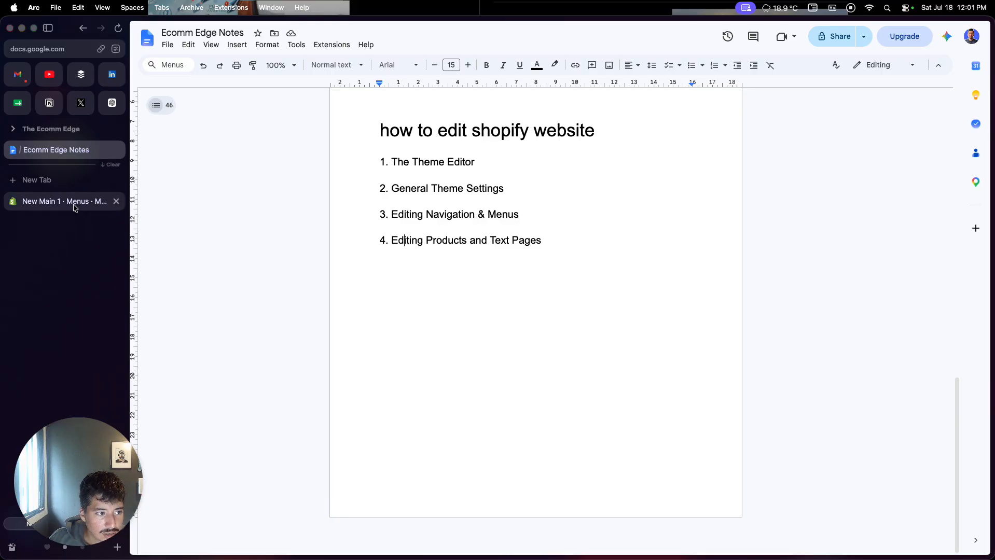
left_click(56, 202)
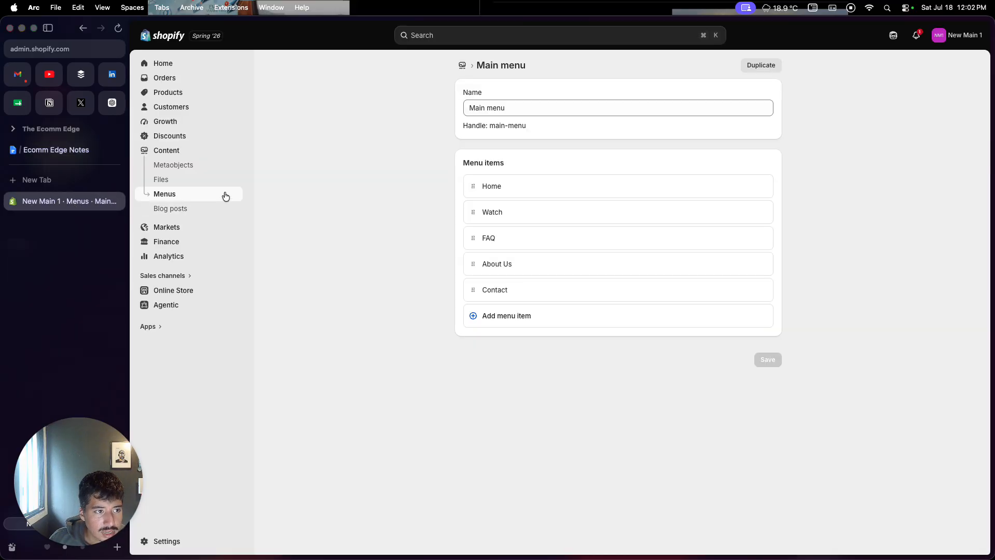
- Open the Men's Stainless Steel Watch product and review its details from the title and media through to the search engine listing
left_click(172, 97)
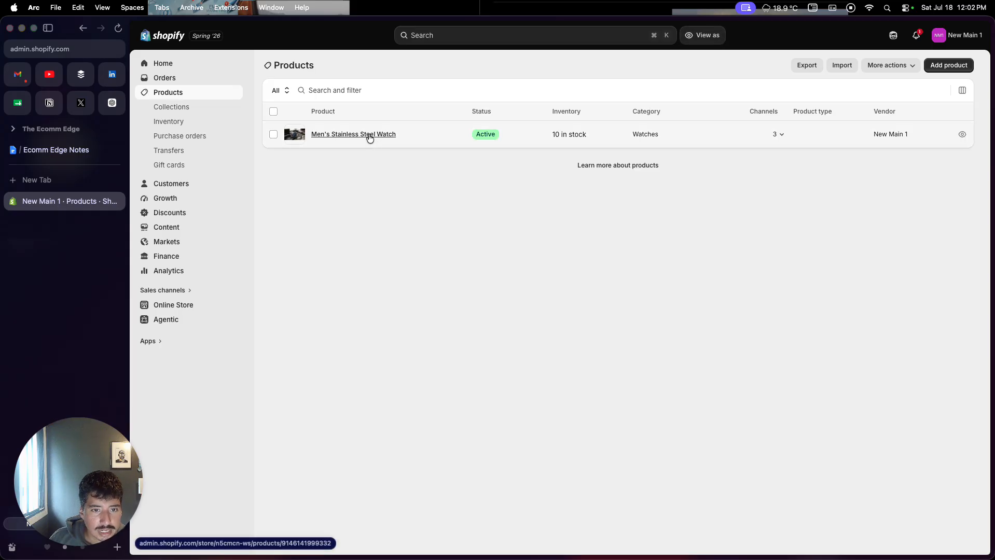
left_click(370, 135)
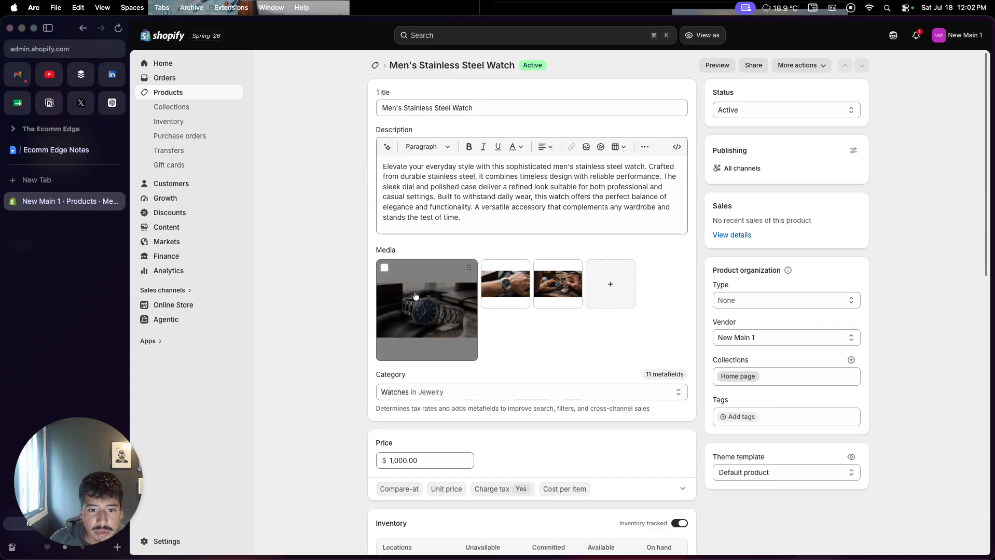
scroll(416, 293, "down", 3)
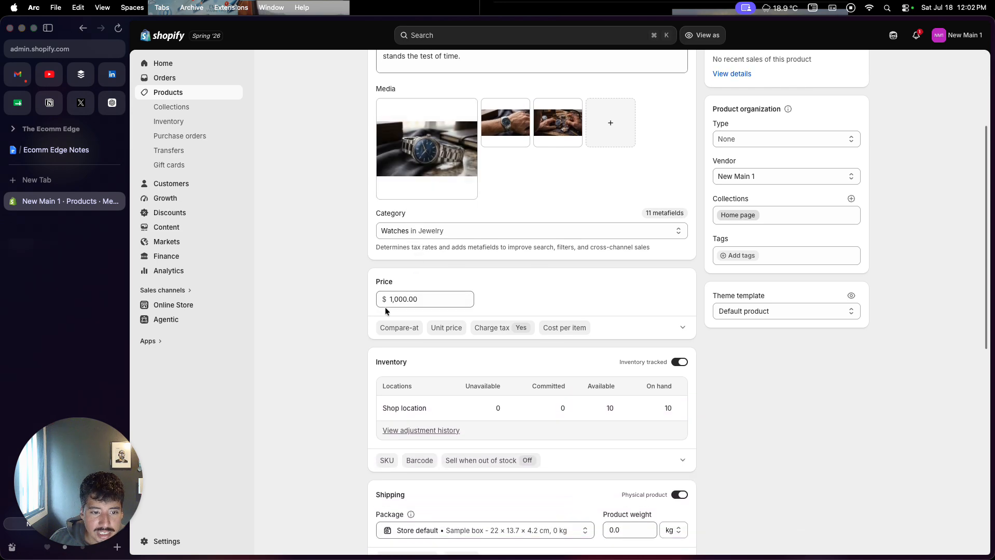
scroll(409, 357, "down", 3)
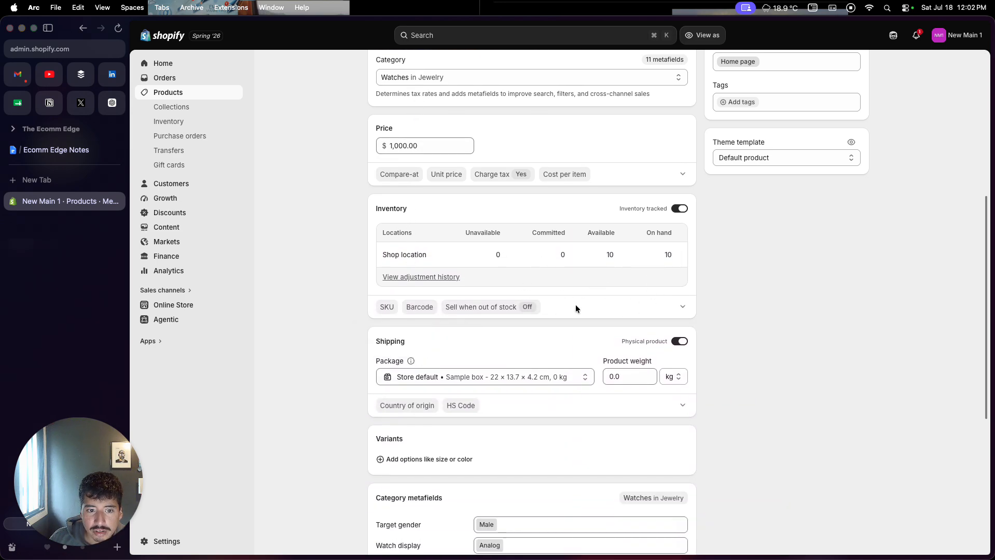
scroll(561, 350, "down", 3)
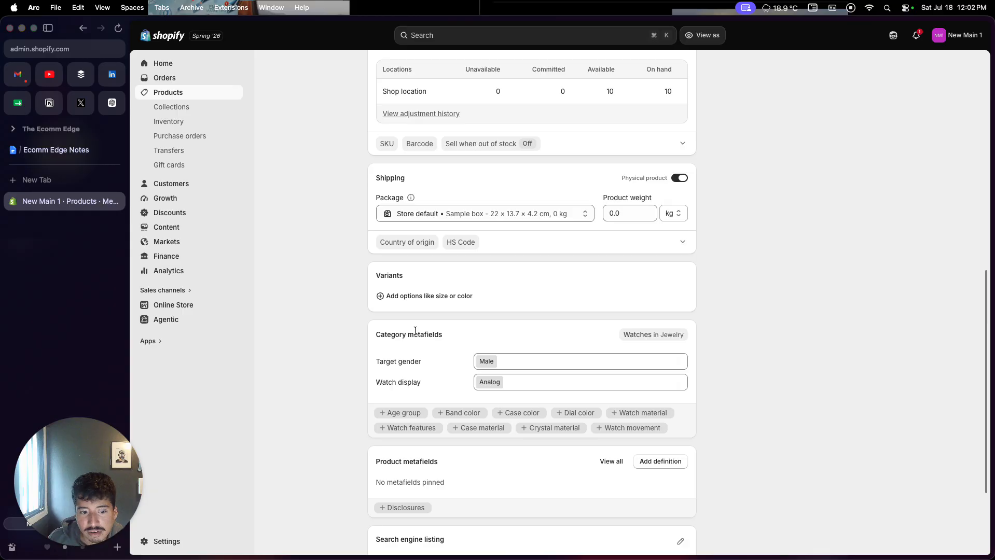
scroll(415, 331, "down", 3)
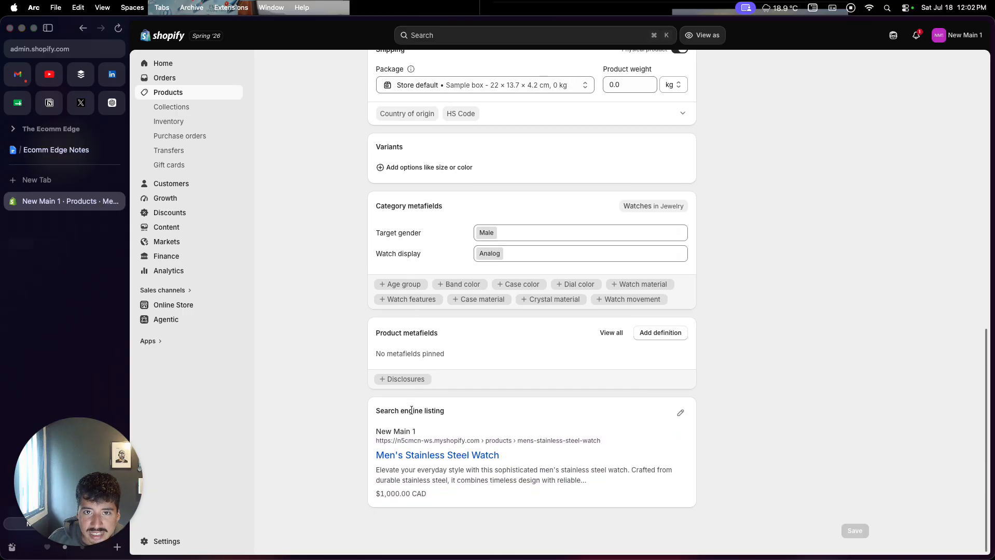
scroll(413, 432, "up", 15)
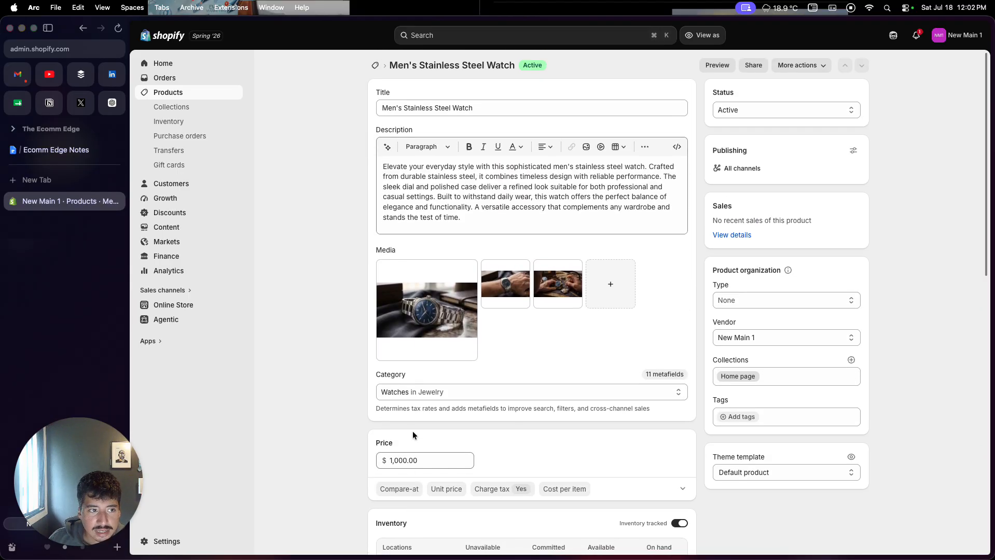
- Leave the product and go to the Online Store overview by way of the admin home page
left_click(195, 64)
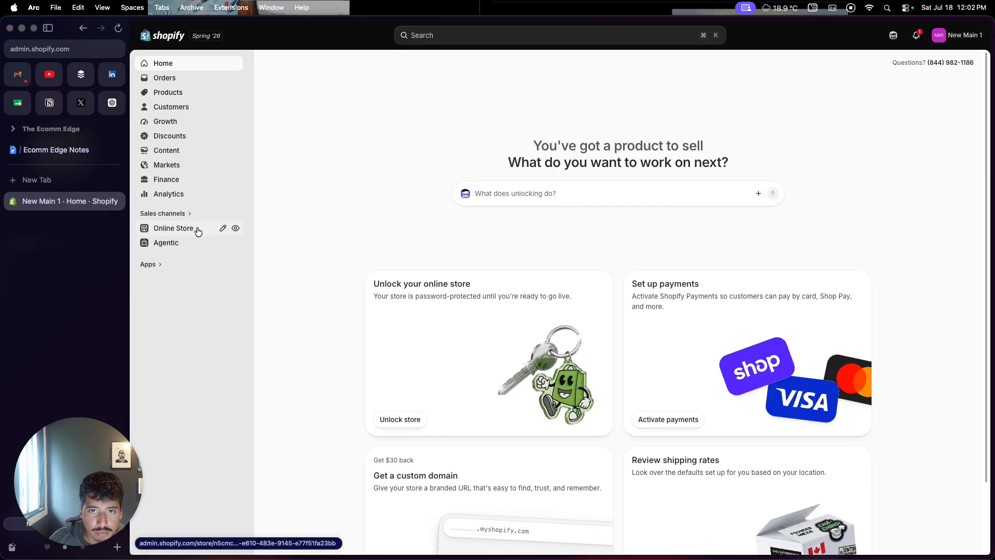
left_click(170, 234)
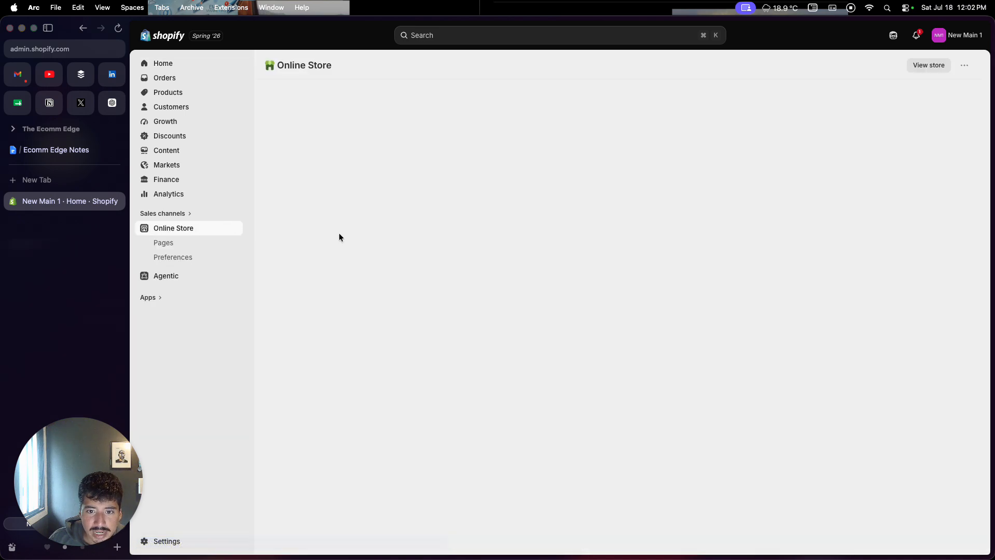